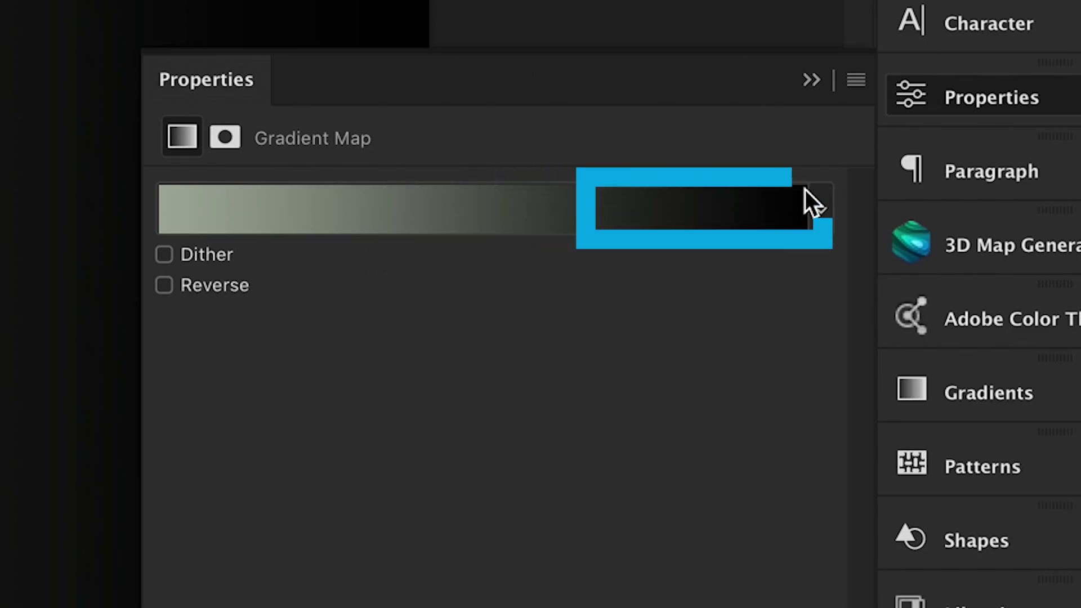
Apply the Black, White preset to the Gradient Map, then reopen the Gradient Editor
{"action": "left_click", "coordinate": [537, 216]}
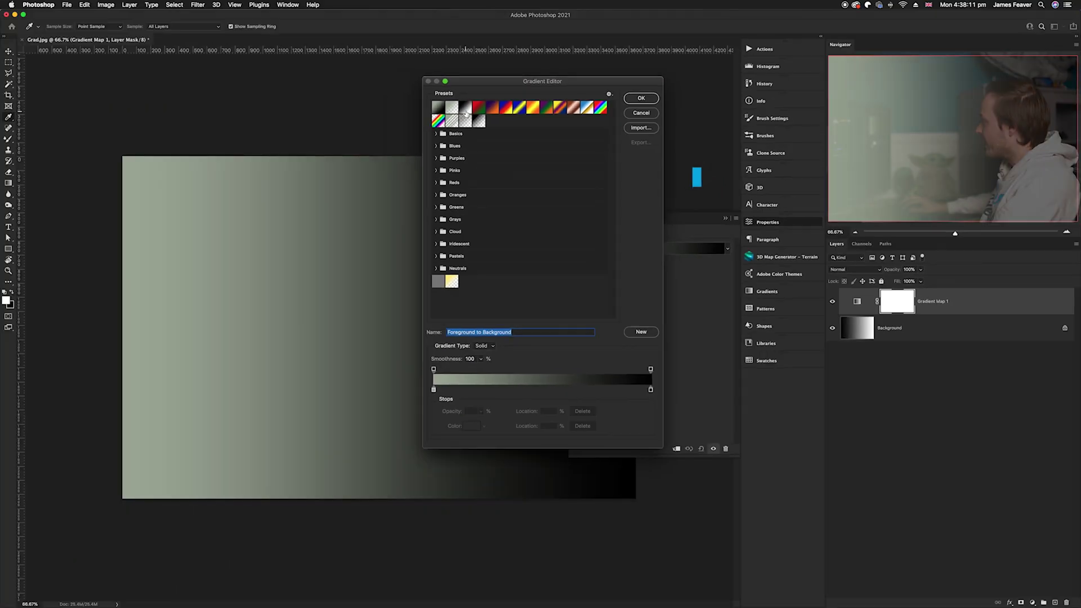
{"action": "left_click", "coordinate": [450, 111]}
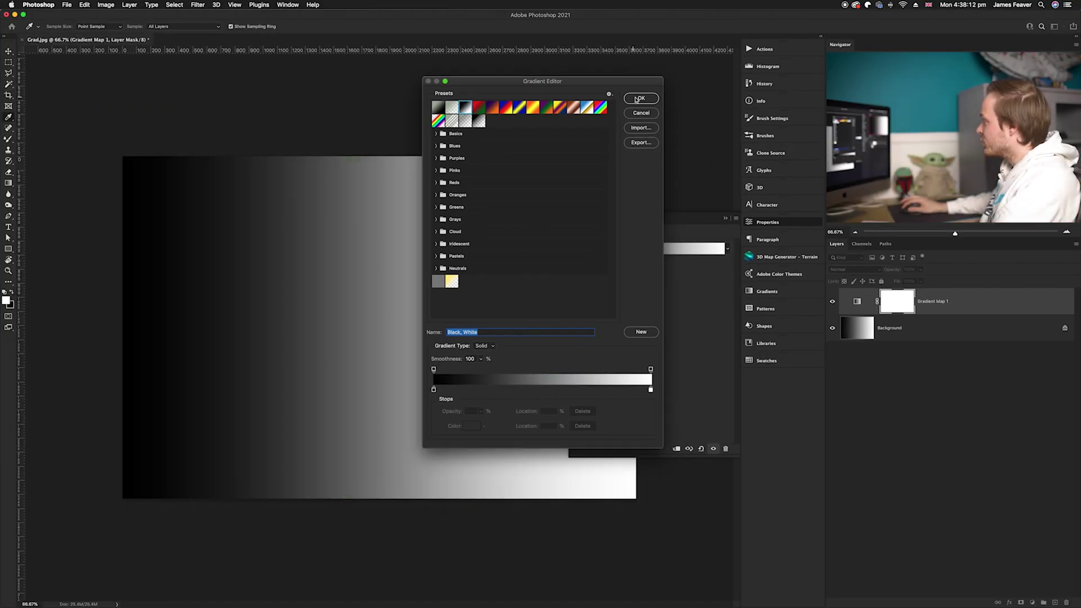
{"action": "left_click", "coordinate": [637, 98]}
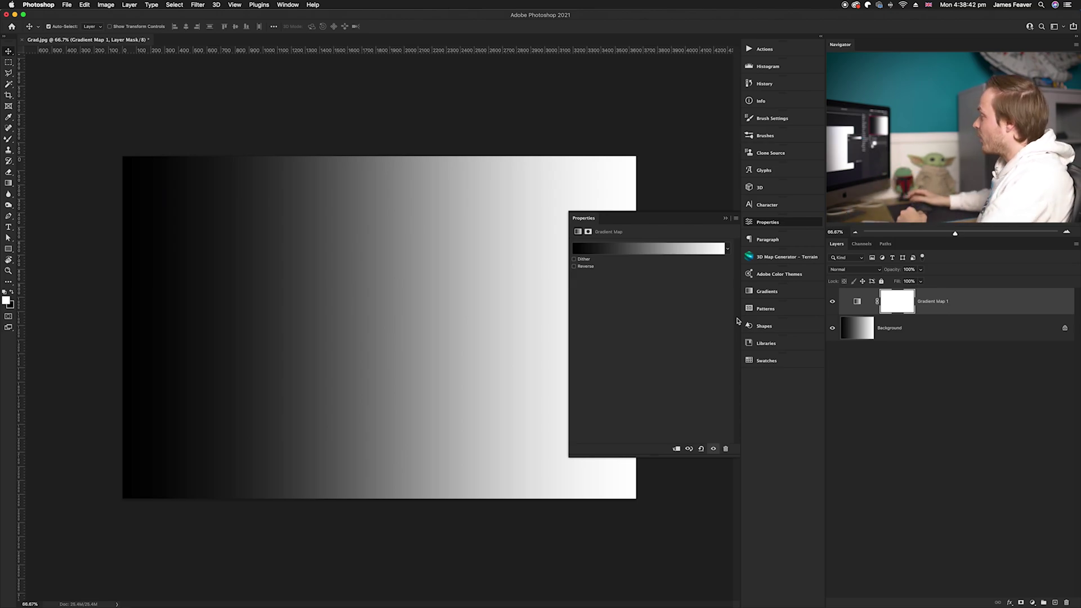
{"action": "left_click", "coordinate": [671, 253]}
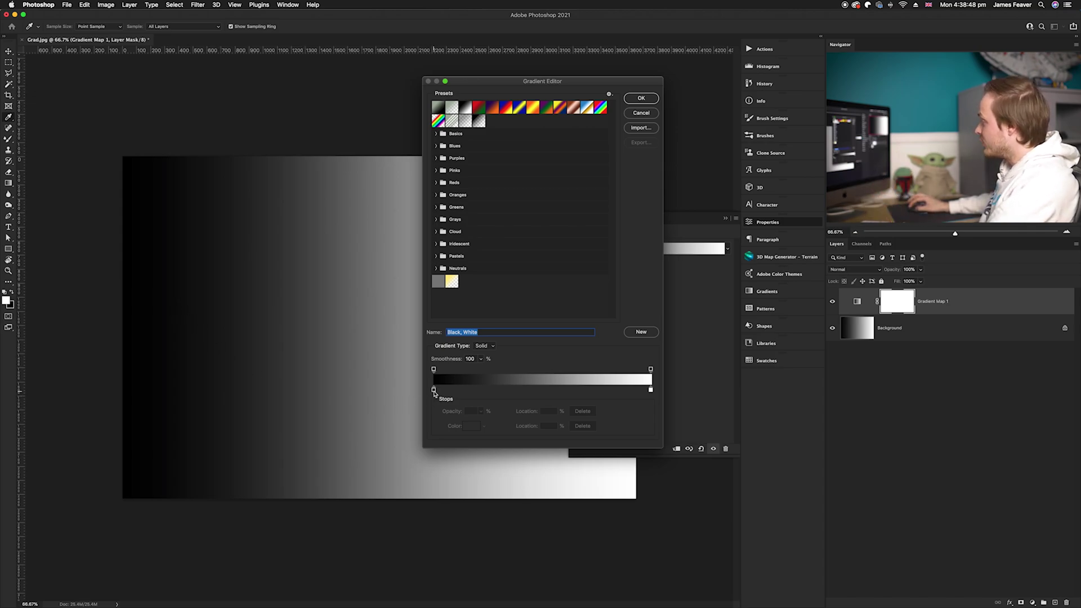
Set the gradient's left colour stop to bright red
{"action": "left_click", "coordinate": [434, 390]}
{"action": "left_click", "coordinate": [471, 427]}
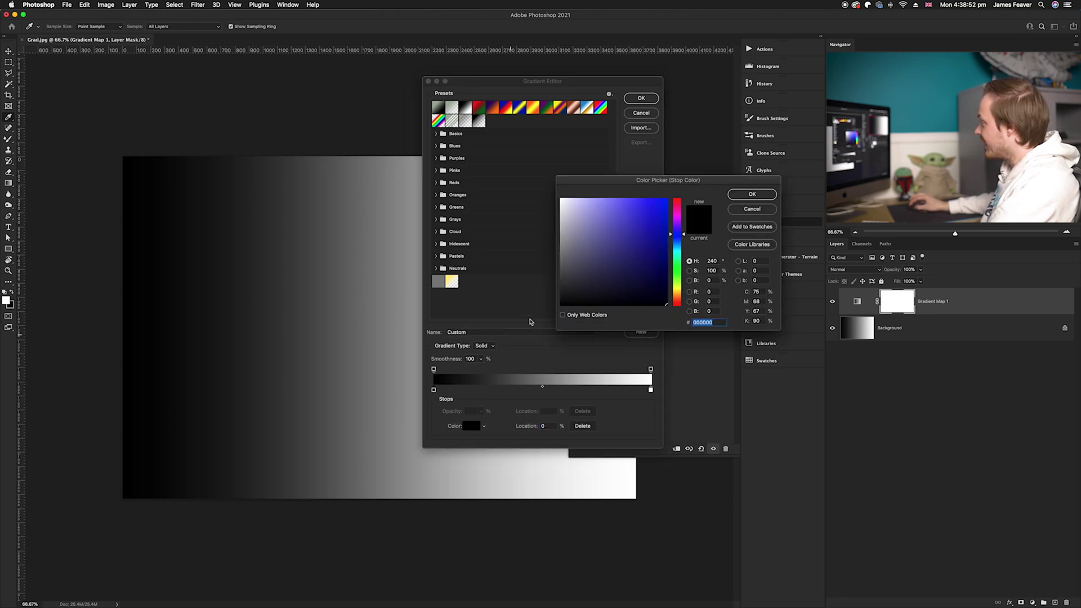
{"action": "left_click_drag", "start_coordinate": [680, 240], "coordinate": [676, 311]}
{"action": "left_click", "coordinate": [662, 204]}
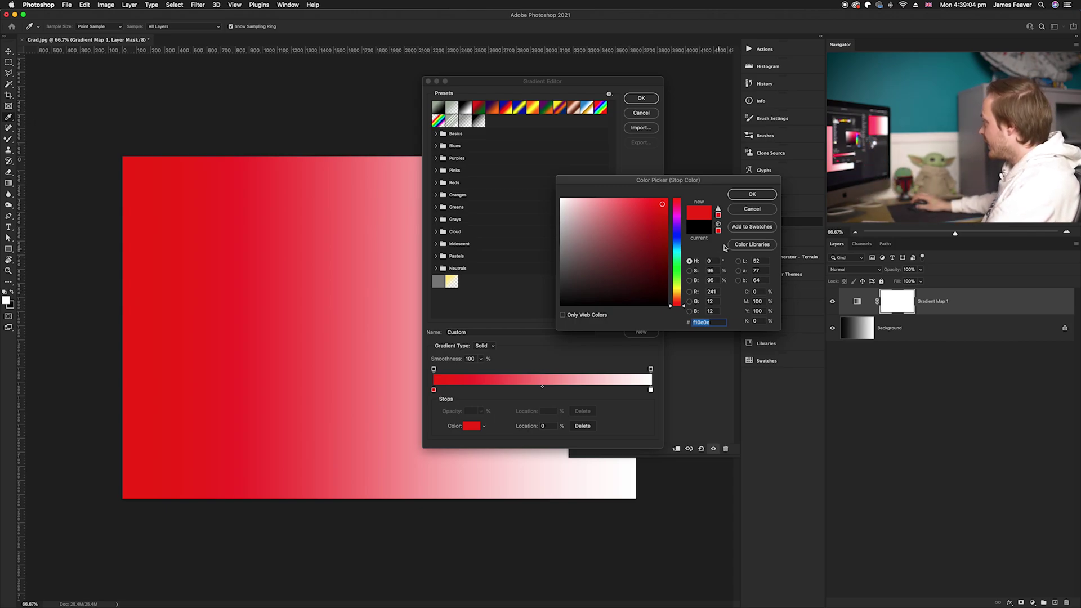
{"action": "left_click", "coordinate": [748, 195]}
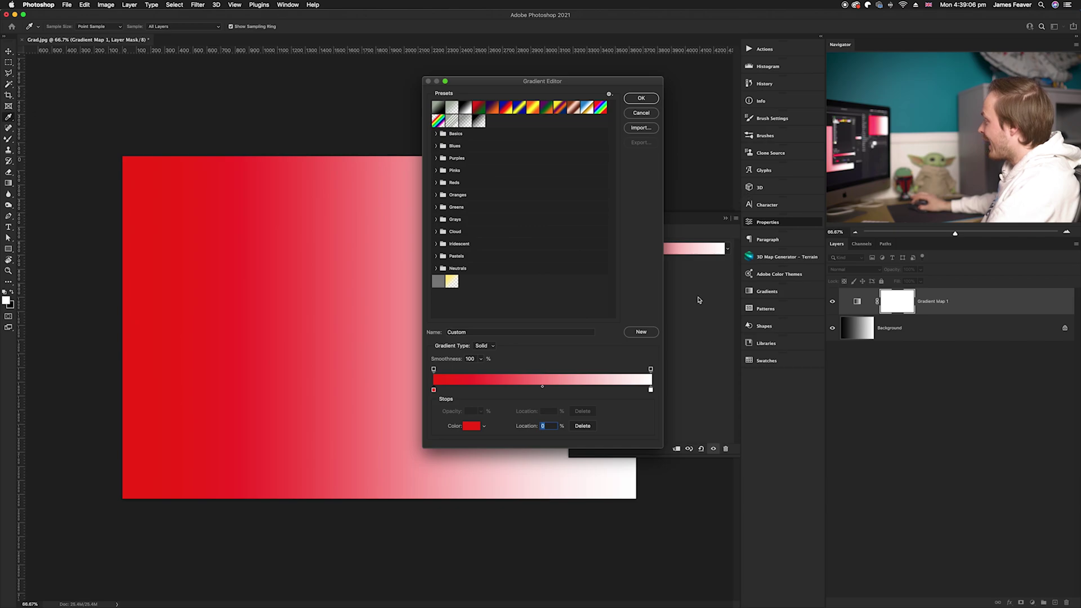
Set the right colour stop to bright blue (#1212ed) and move the Gradient Editor aside
{"action": "left_click", "coordinate": [650, 390]}
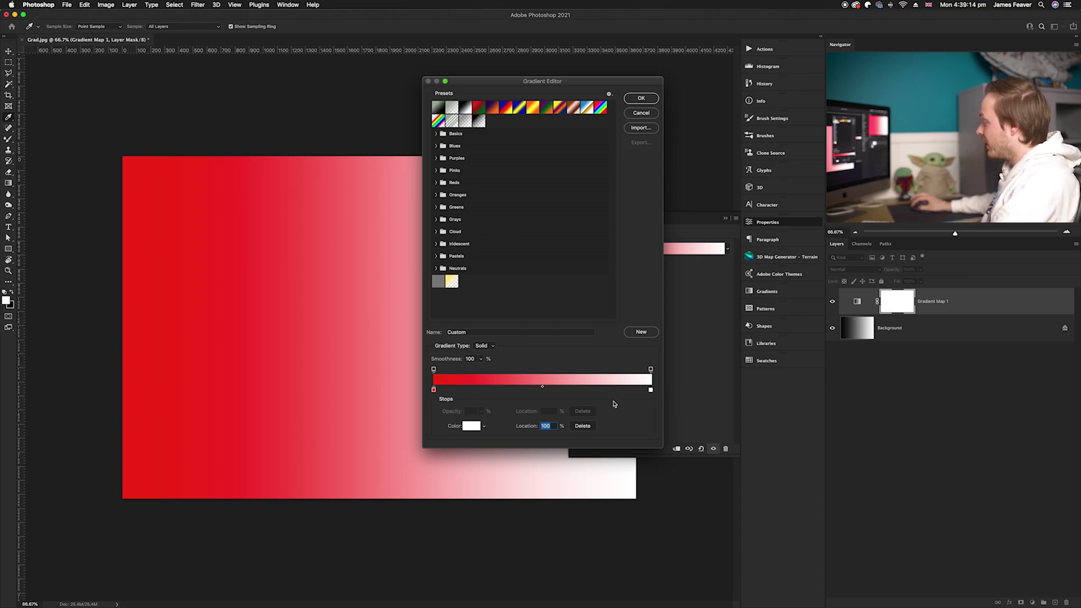
{"action": "left_click", "coordinate": [472, 426]}
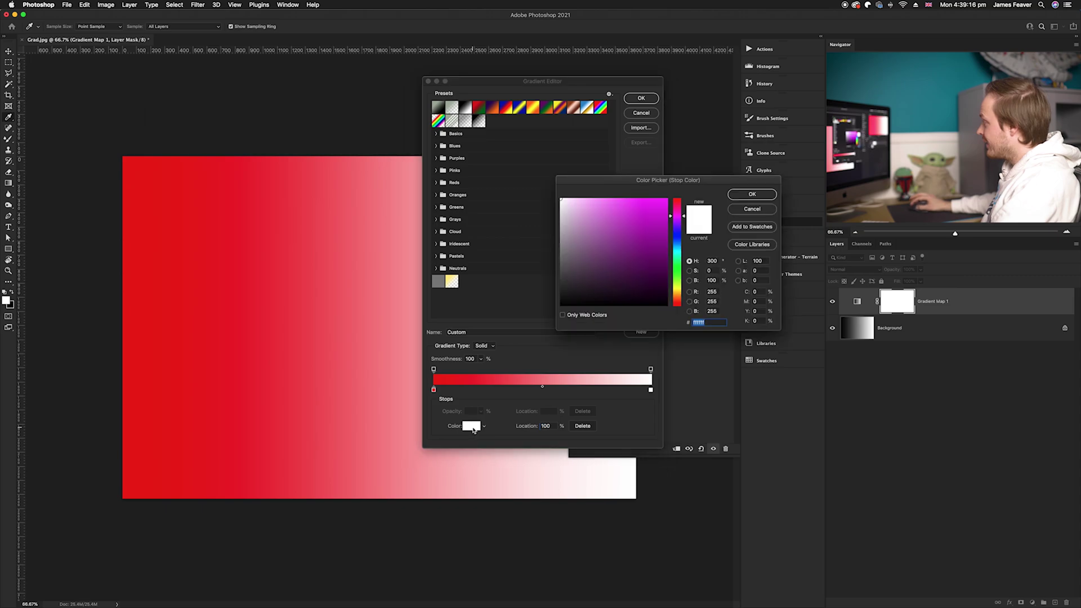
{"action": "left_click_drag", "start_coordinate": [679, 223], "coordinate": [660, 205]}
{"action": "left_click", "coordinate": [671, 200]}
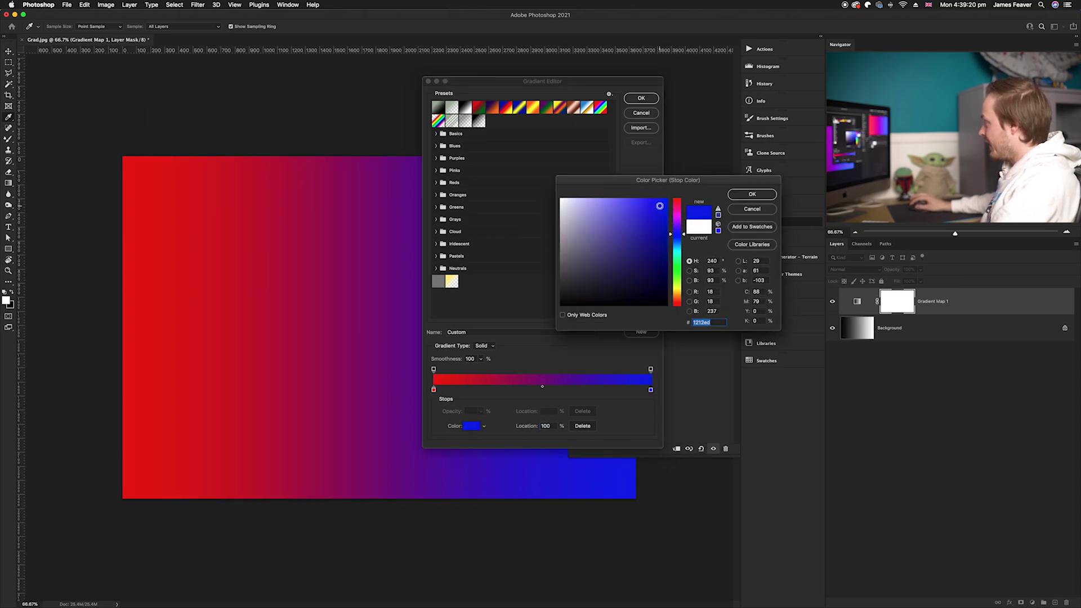
{"action": "left_click", "coordinate": [749, 195]}
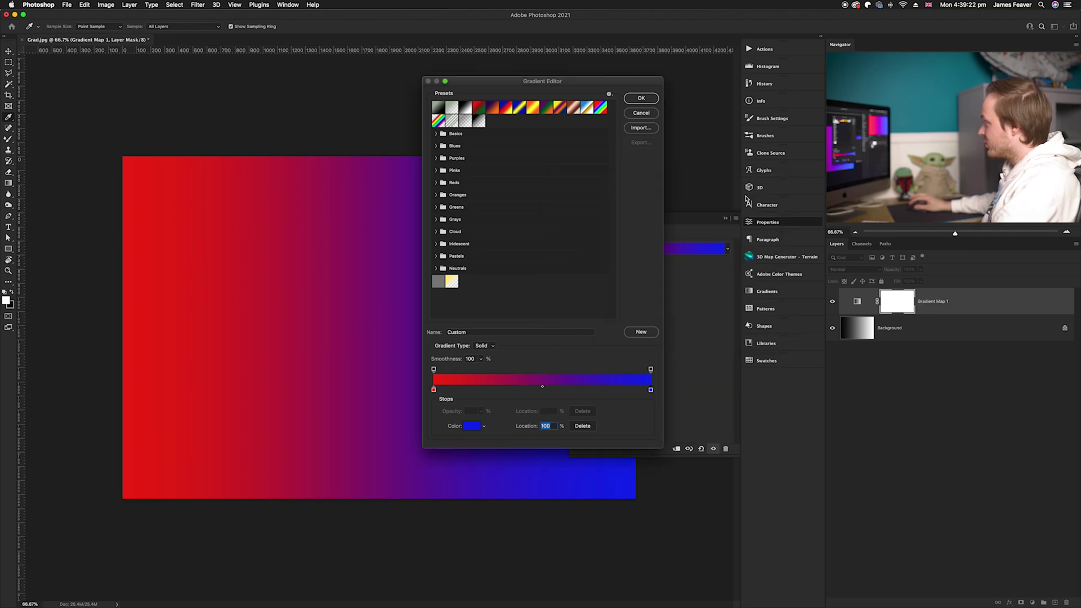
{"action": "left_click_drag", "start_coordinate": [552, 83], "coordinate": [617, 97]}
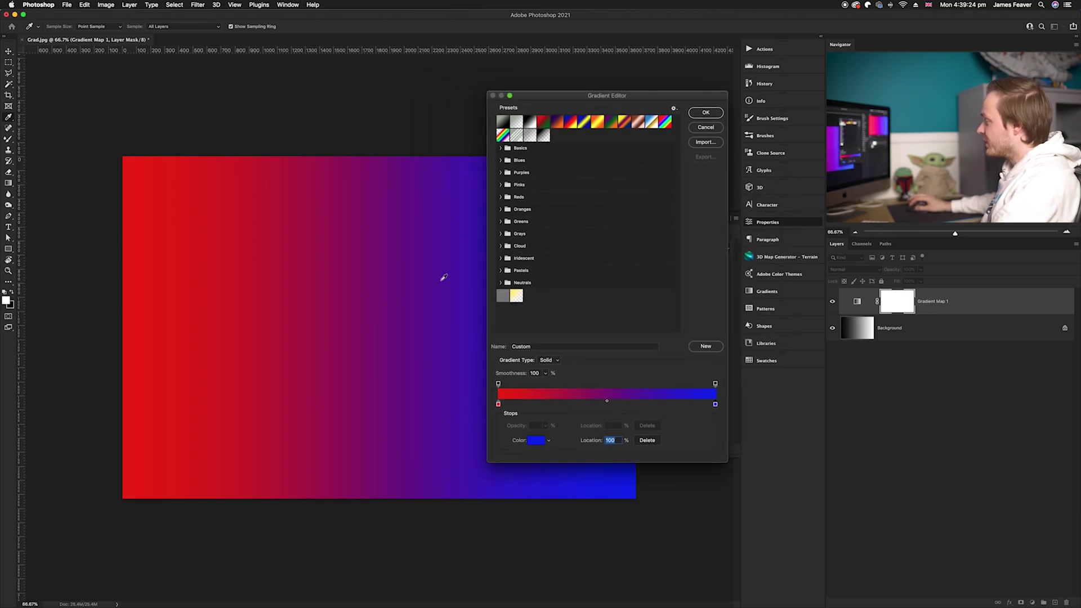
Accept the red-to-blue gradient, hide Gradient Map 1 to compare, and quit without saving Grad.jpg
{"action": "left_click", "coordinate": [706, 112]}
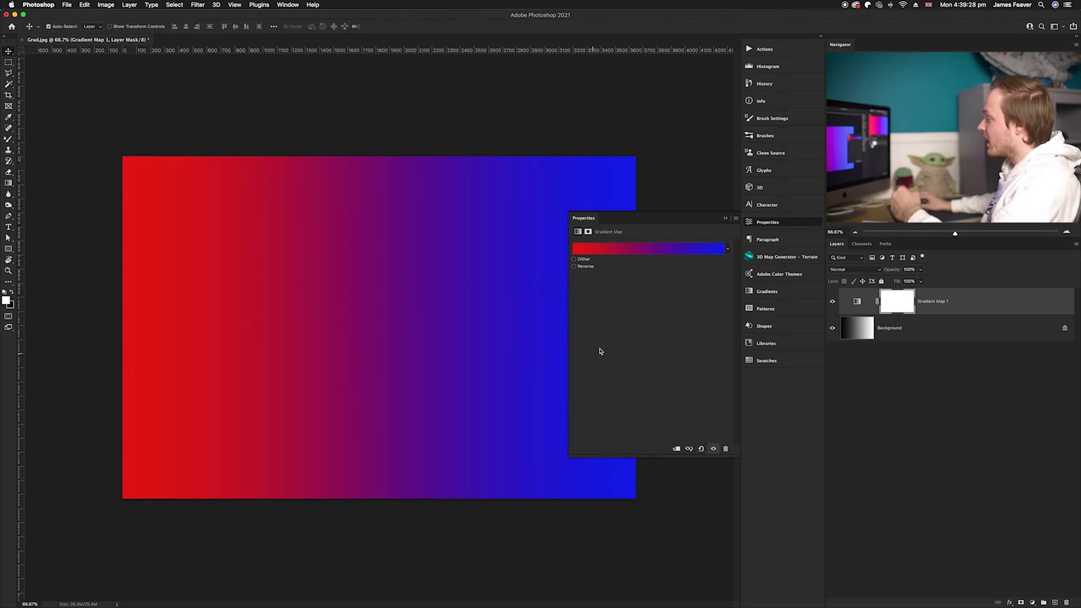
{"action": "left_click", "coordinate": [832, 302]}
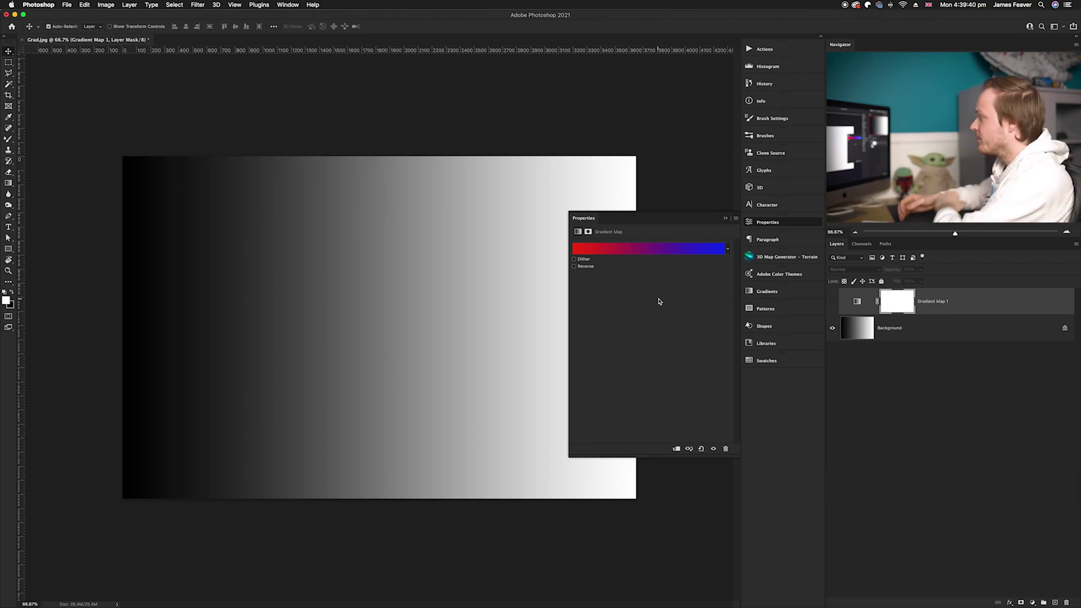
{"action": "left_click", "coordinate": [733, 225]}
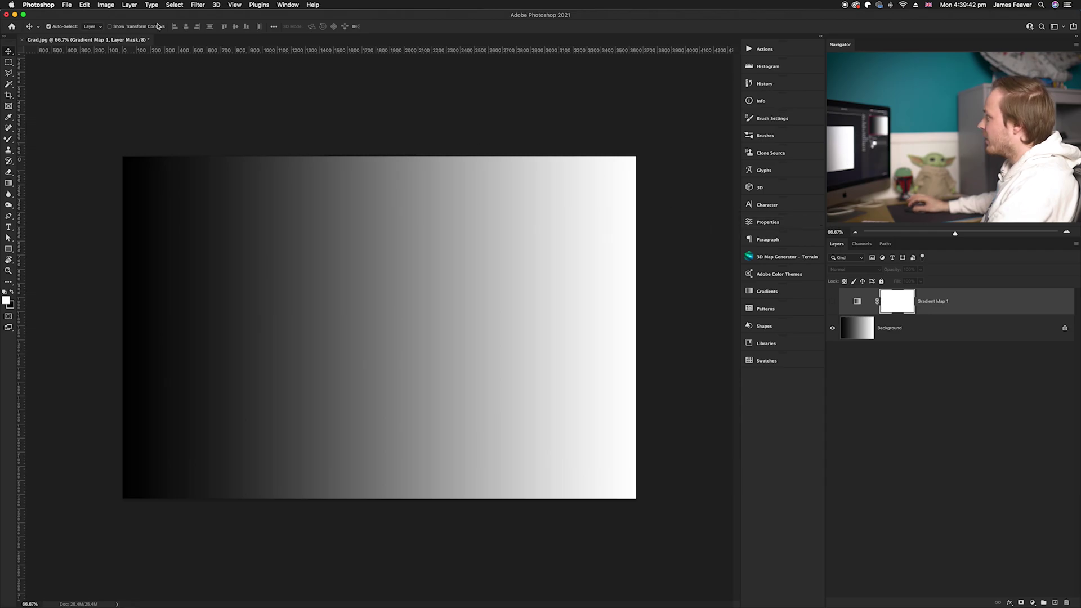
{"action": "left_click", "coordinate": [6, 16]}
{"action": "left_click", "coordinate": [509, 193]}
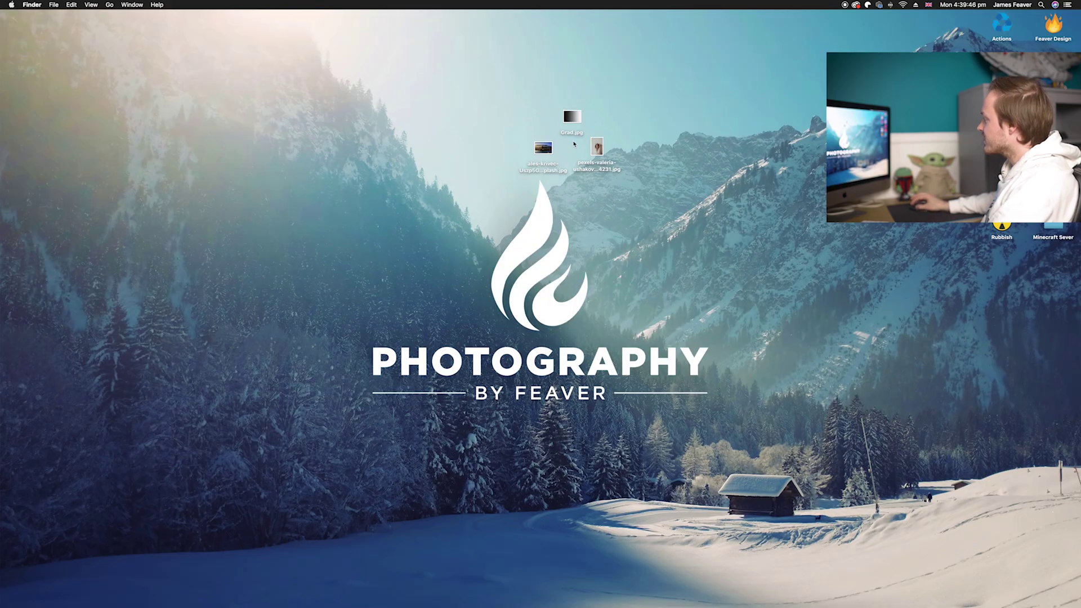
Open the misty lake landscape photo from the desktop in Photoshop
{"action": "double_click", "coordinate": [543, 148]}
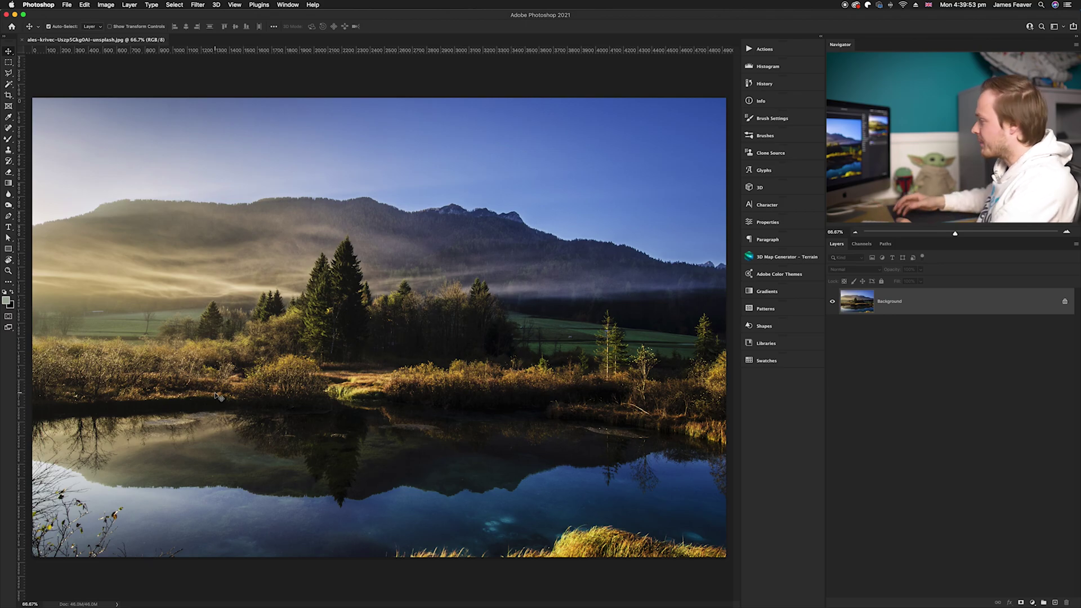
{"action": "left_click", "coordinate": [1033, 603]}
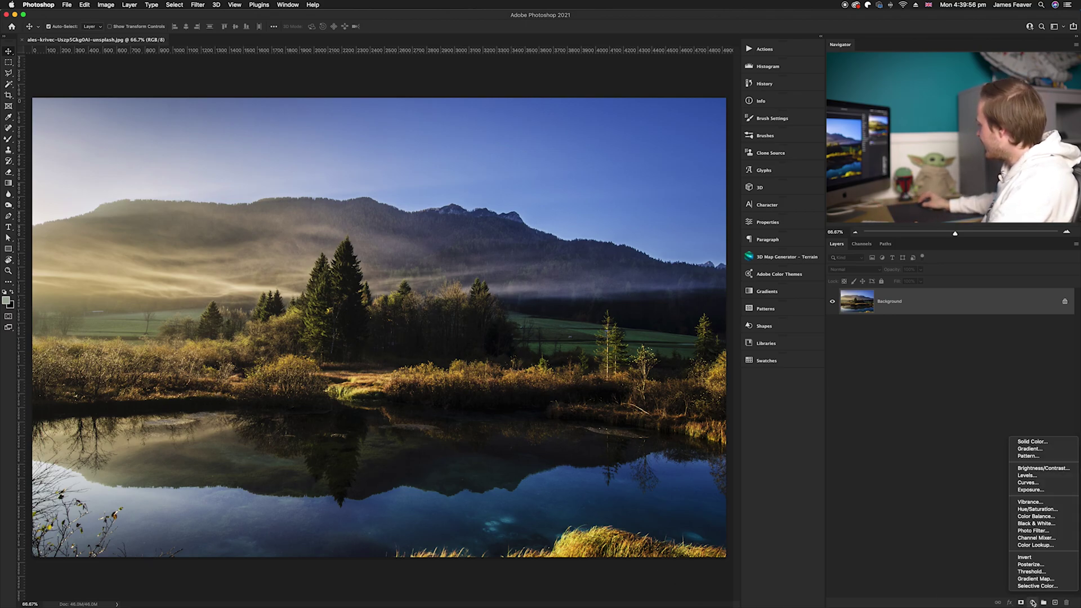
Add a Gradient Map adjustment layer to the lake photo and open its Gradient Editor
{"action": "left_click", "coordinate": [1029, 580]}
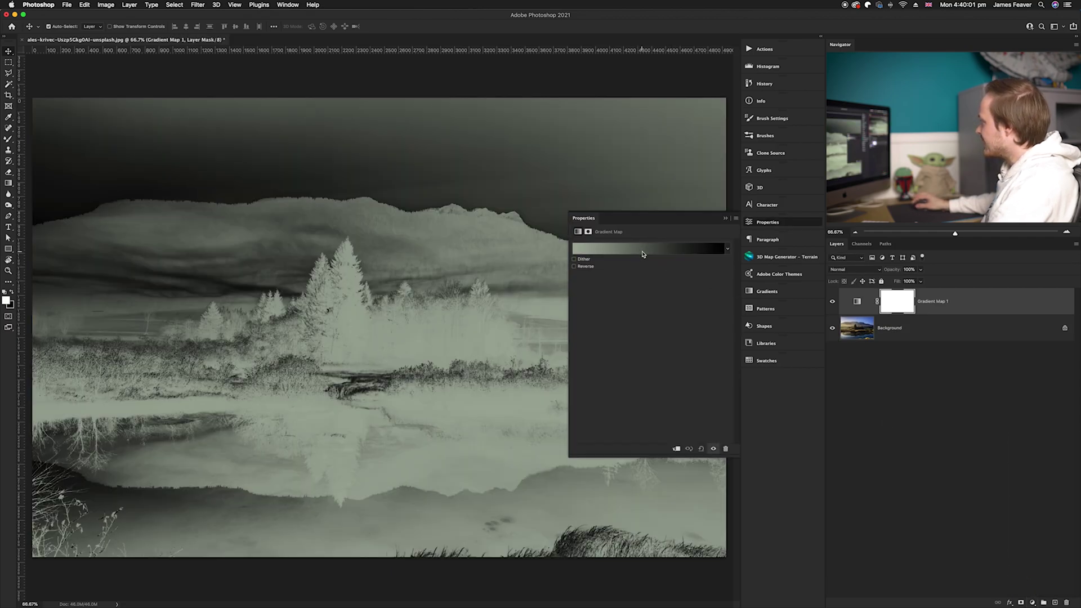
{"action": "left_click", "coordinate": [643, 253]}
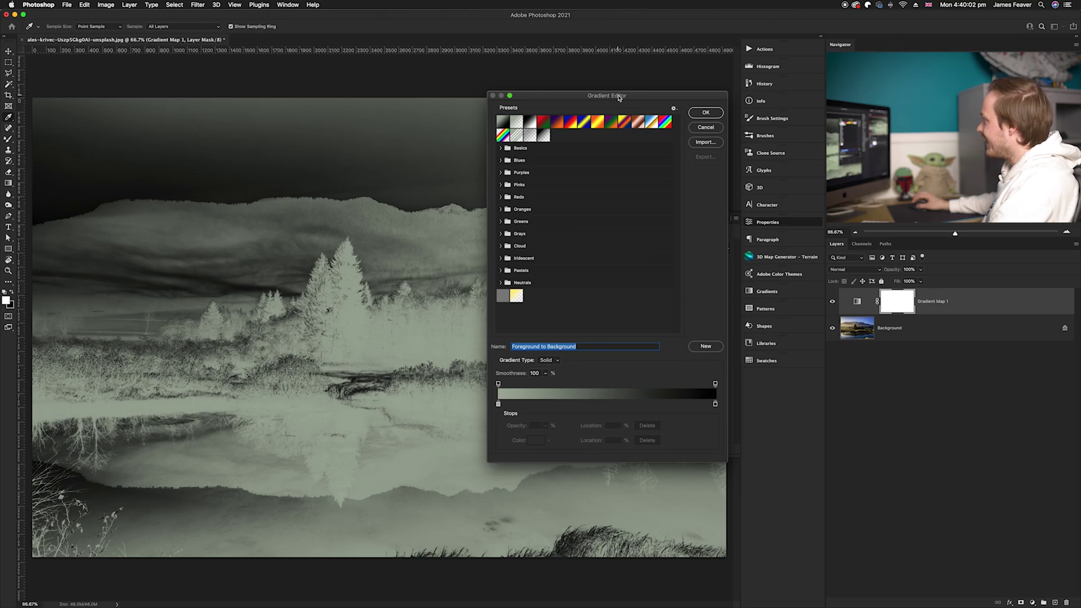
{"action": "left_click_drag", "start_coordinate": [618, 96], "coordinate": [479, 108]}
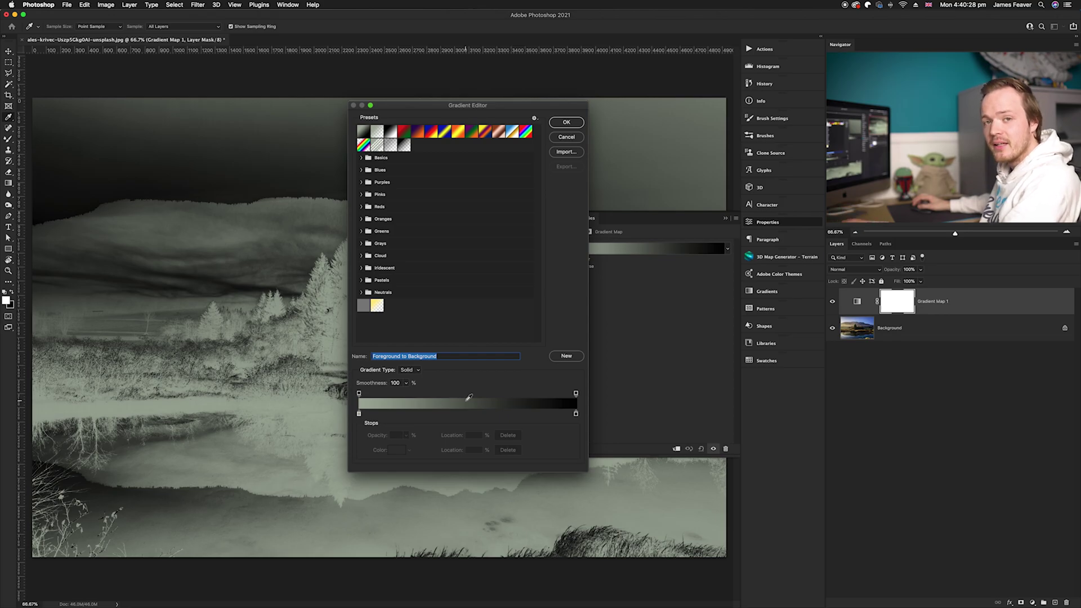
Set the gradient's left colour stop to blue
{"action": "left_click", "coordinate": [359, 414]}
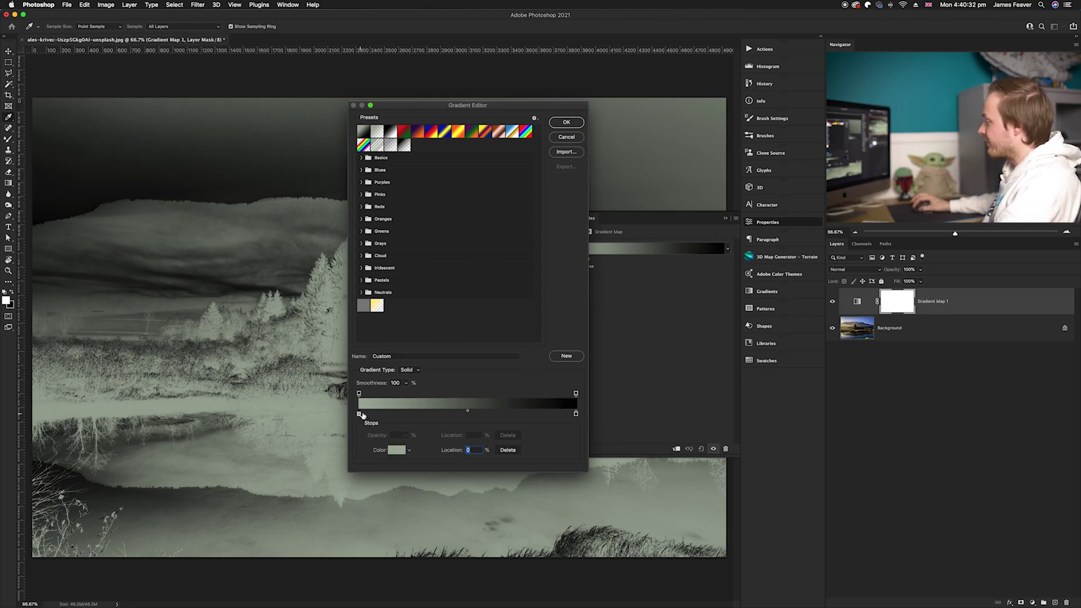
{"action": "left_click", "coordinate": [394, 451]}
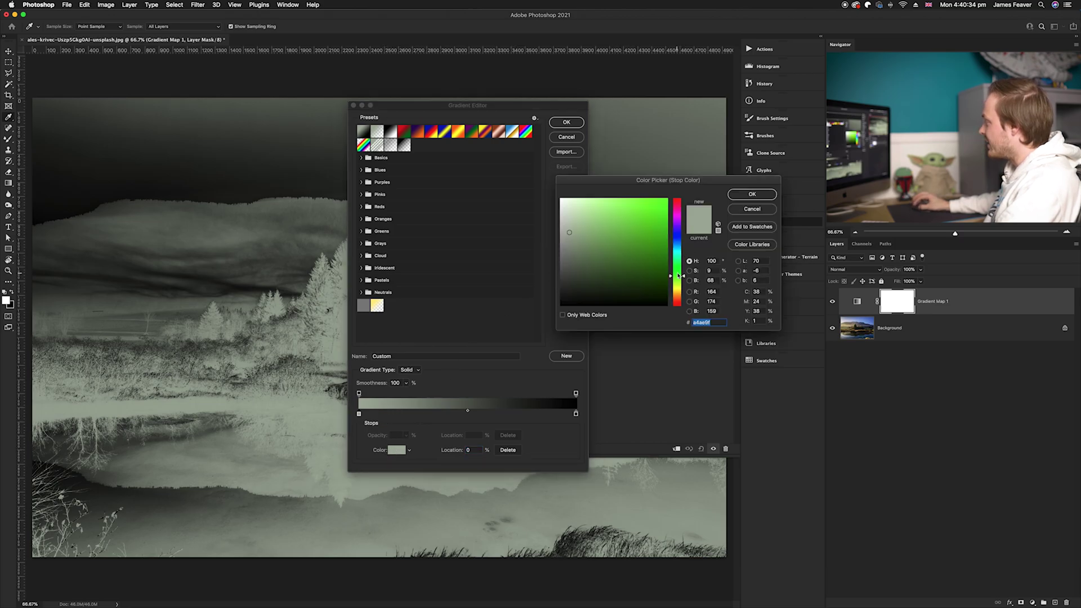
{"action": "left_click_drag", "start_coordinate": [680, 246], "coordinate": [656, 205]}
{"action": "left_click", "coordinate": [658, 205]}
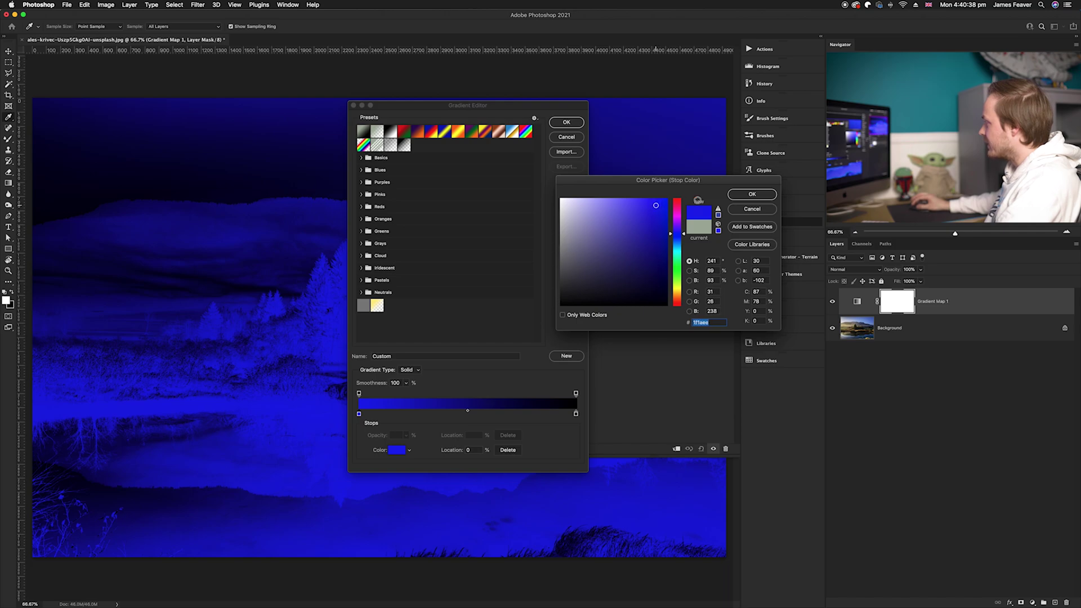
{"action": "left_click", "coordinate": [752, 194]}
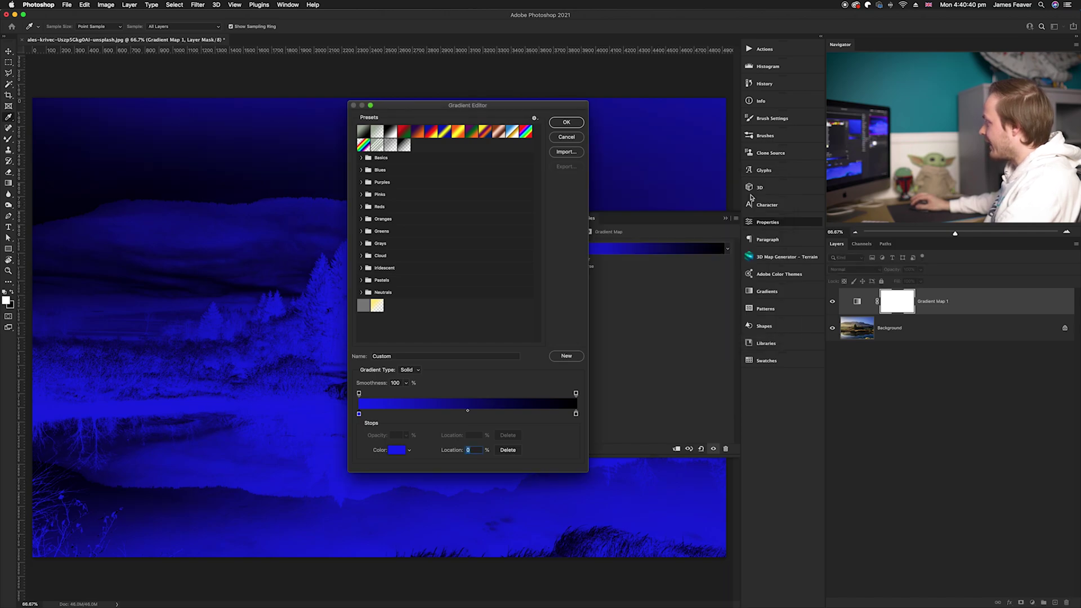
Set the right colour stop to bright yellow and accept the blue-to-yellow gradient
{"action": "left_click", "coordinate": [576, 415]}
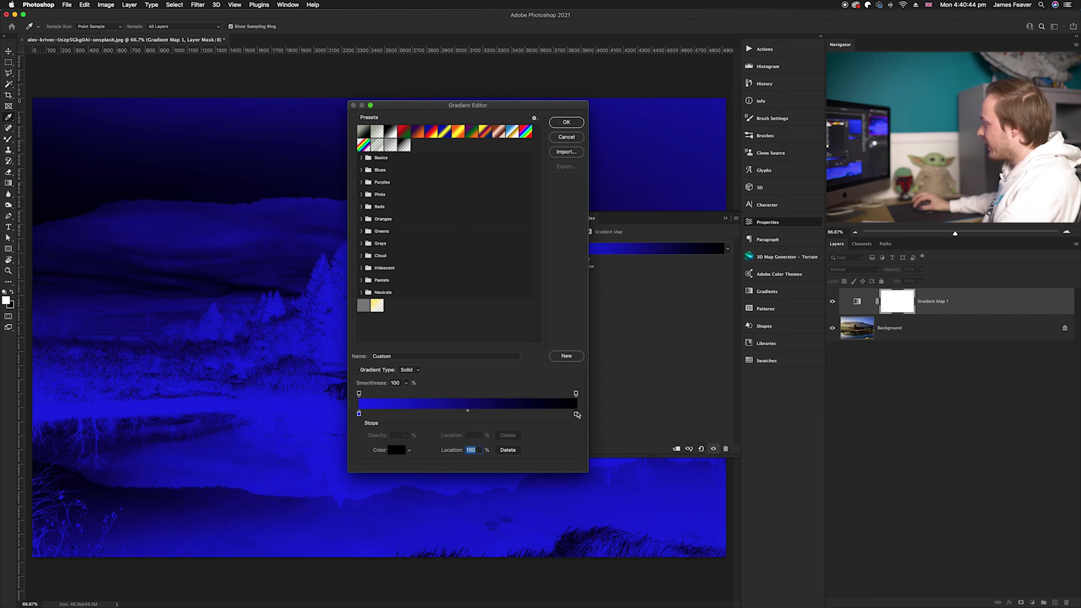
{"action": "left_click", "coordinate": [397, 449]}
{"action": "left_click_drag", "start_coordinate": [681, 276], "coordinate": [679, 291]}
{"action": "left_click_drag", "start_coordinate": [640, 260], "coordinate": [662, 201]}
{"action": "key", "text": "Return"}
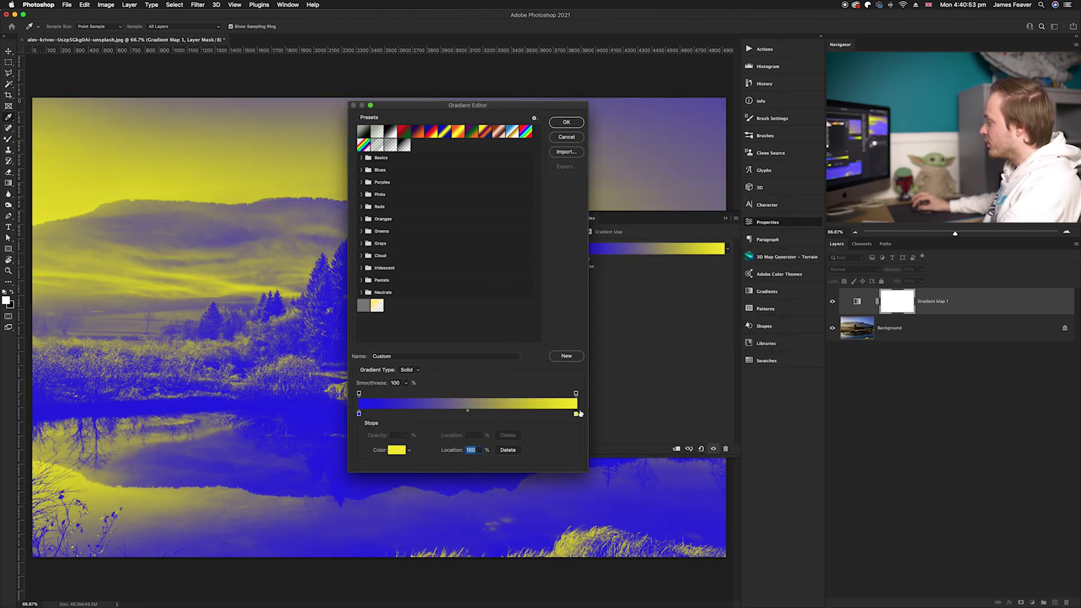
{"action": "left_click", "coordinate": [571, 125]}
{"action": "left_click", "coordinate": [789, 222]}
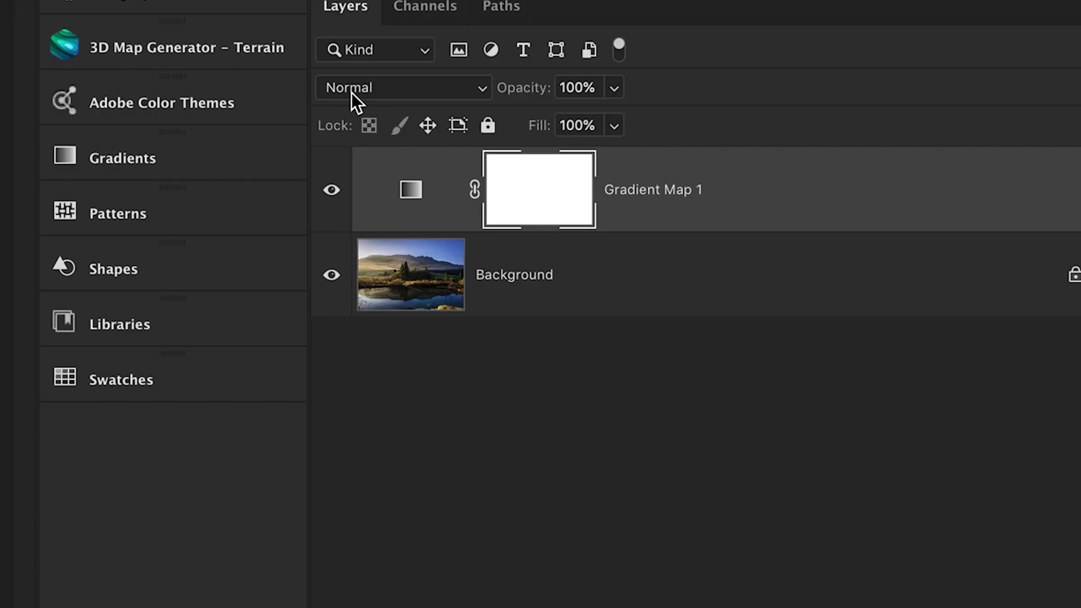
Open the blend-mode dropdown for the Gradient Map 1 layer in the Layers panel
{"action": "left_click", "coordinate": [842, 270]}
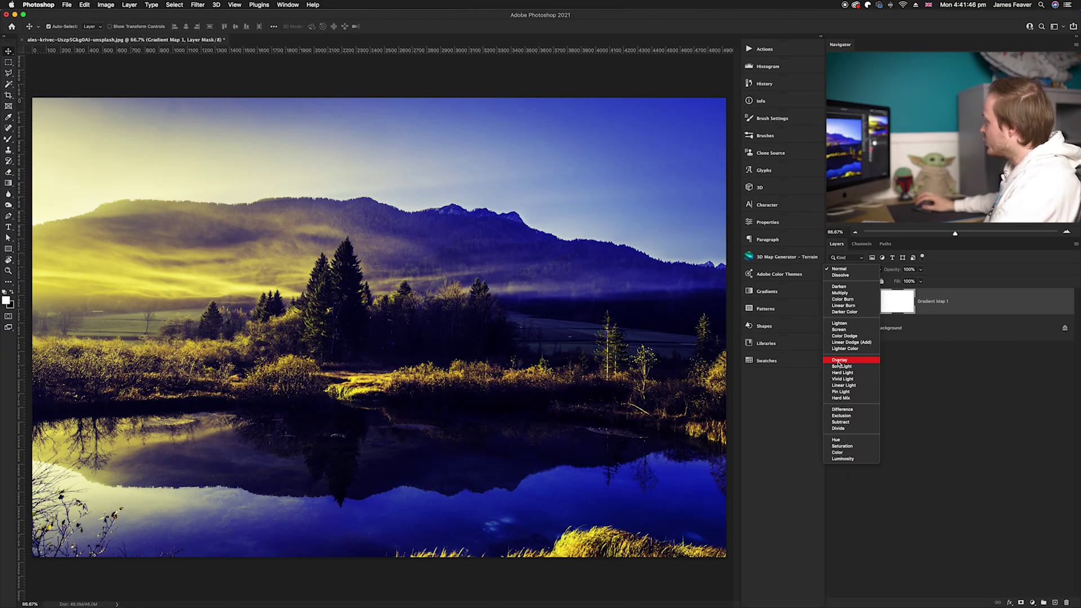
Set Gradient Map 1 to Overlay blend mode and select its adjustment thumbnail
{"action": "left_click", "coordinate": [838, 361]}
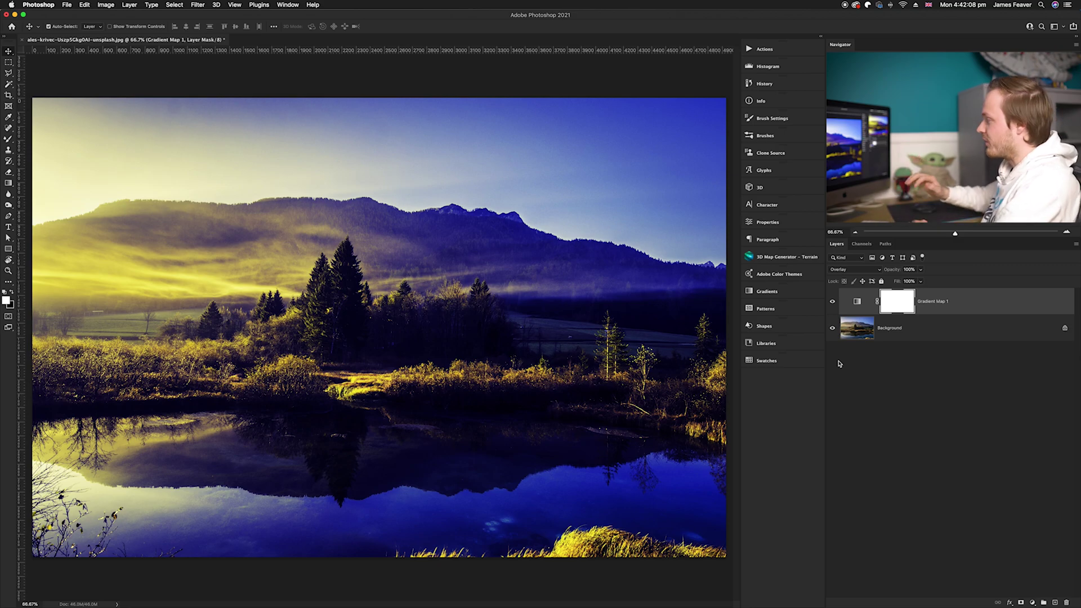
{"action": "left_click", "coordinate": [858, 303]}
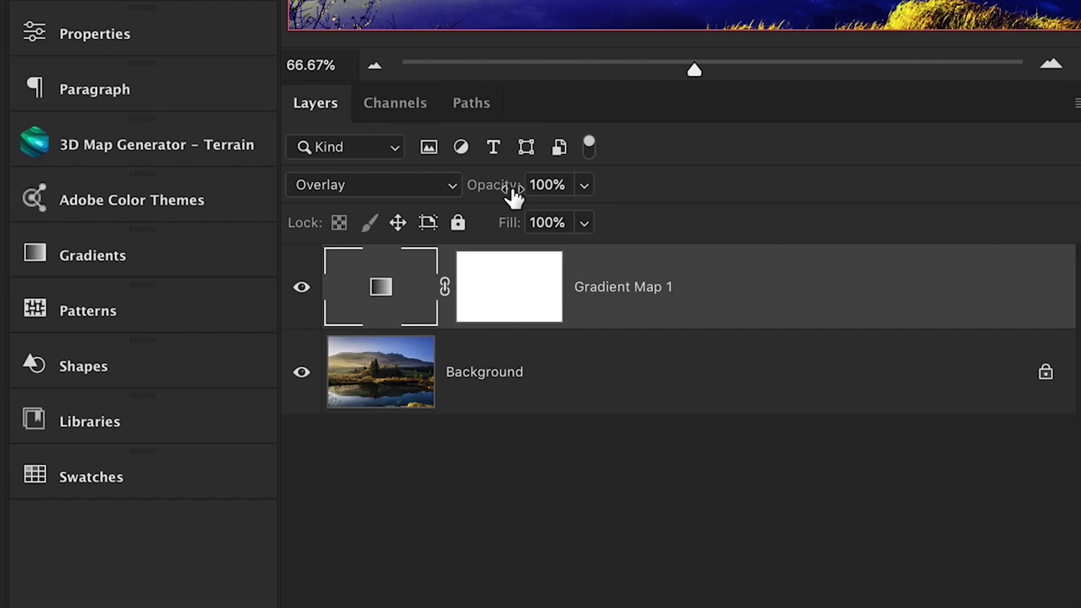
Lower Gradient Map 1's opacity to 30%, then hide it to compare with the original
{"action": "left_click", "coordinate": [921, 270]}
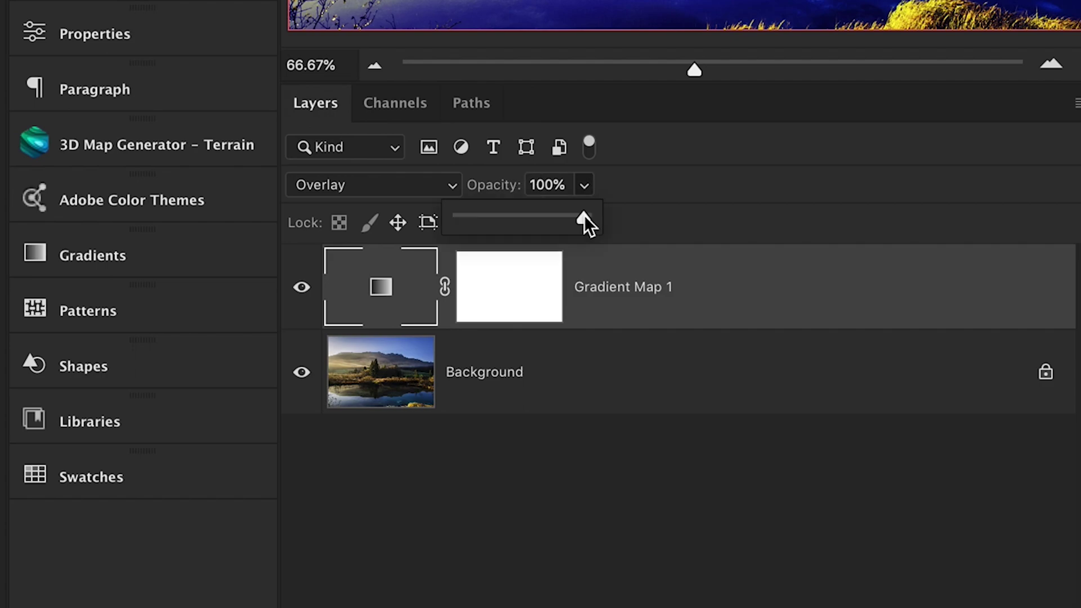
{"action": "left_click_drag", "start_coordinate": [582, 218], "coordinate": [501, 219]}
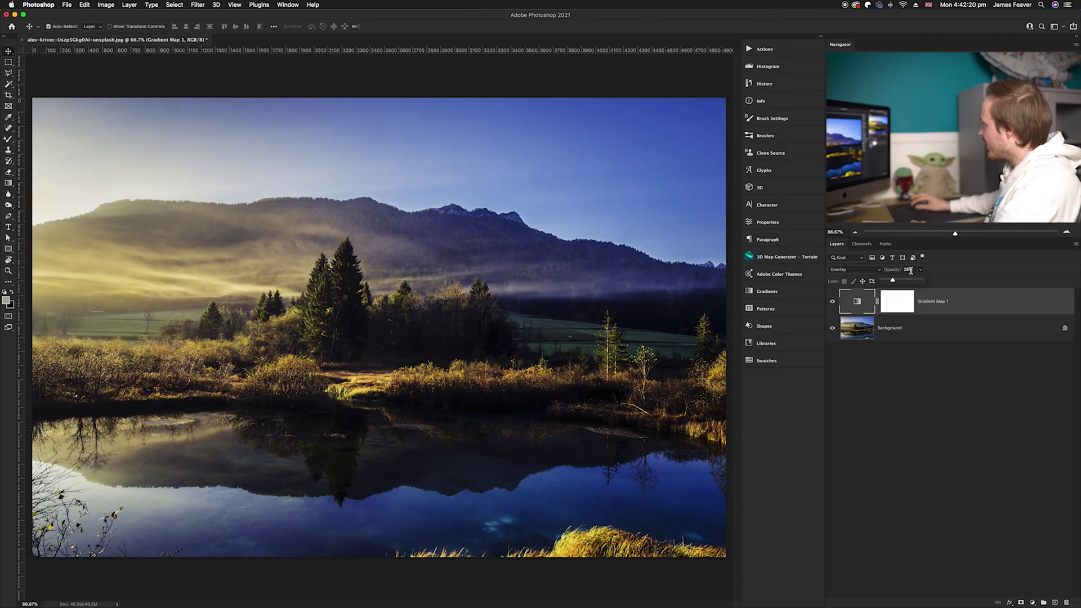
{"action": "type", "text": "30"}
{"action": "key", "text": "Return"}
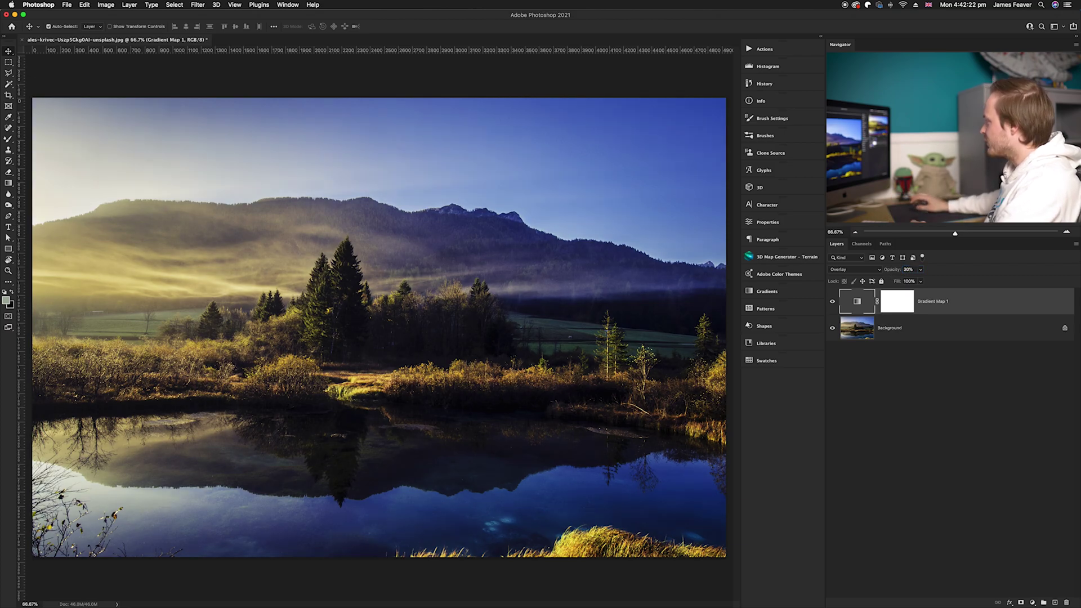
{"action": "left_click", "coordinate": [888, 382]}
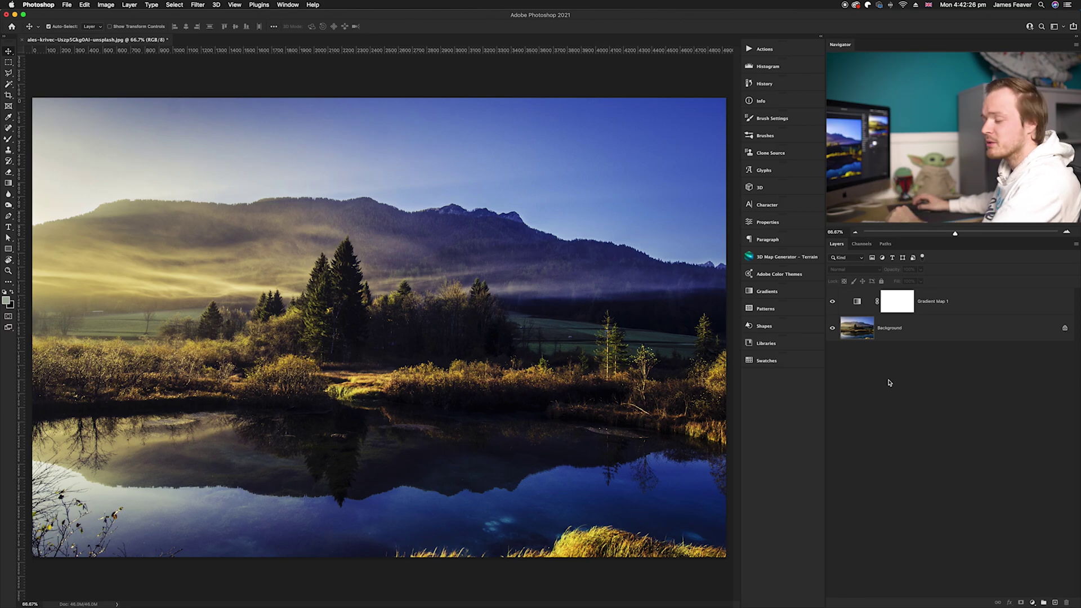
{"action": "left_click", "coordinate": [833, 303]}
{"action": "left_click", "coordinate": [833, 303]}
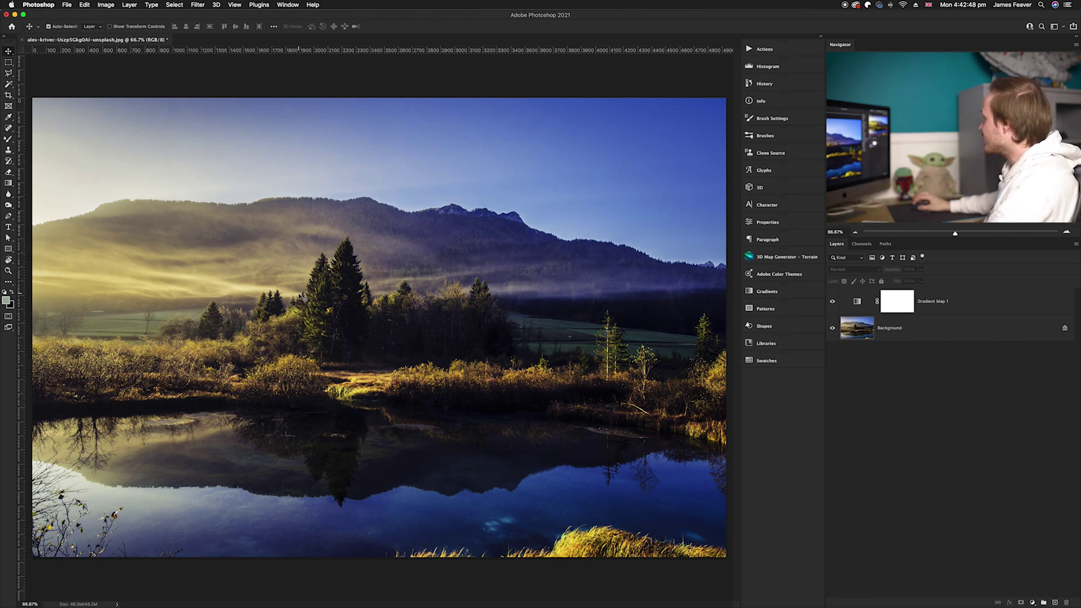
{"action": "left_click", "coordinate": [858, 305]}
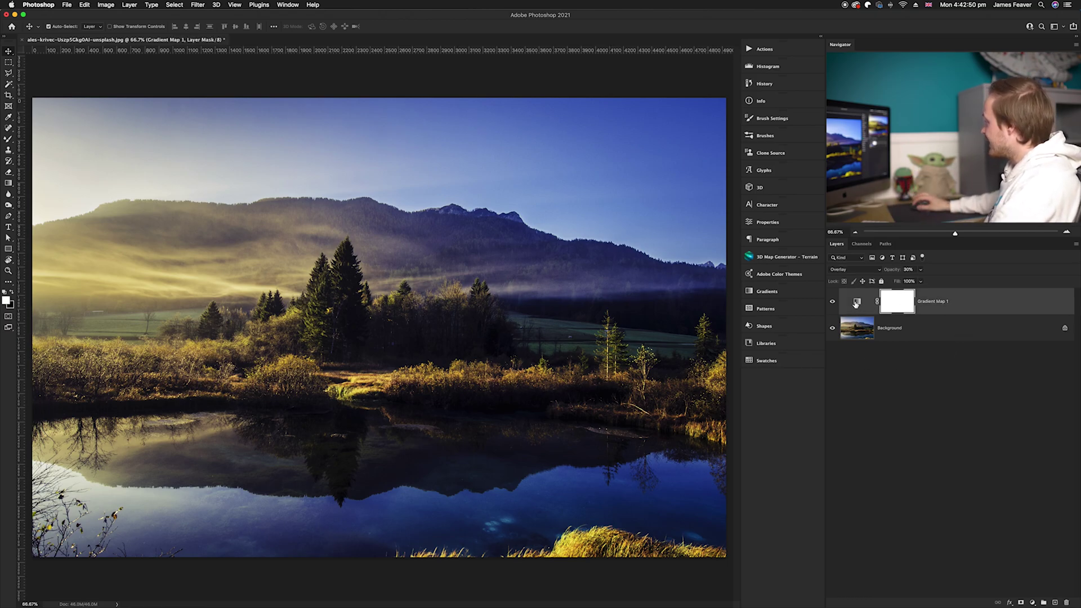
Reopen Gradient Map 1's blue-to-yellow gradient in the Gradient Editor and move the dialog aside
{"action": "double_click", "coordinate": [856, 303]}
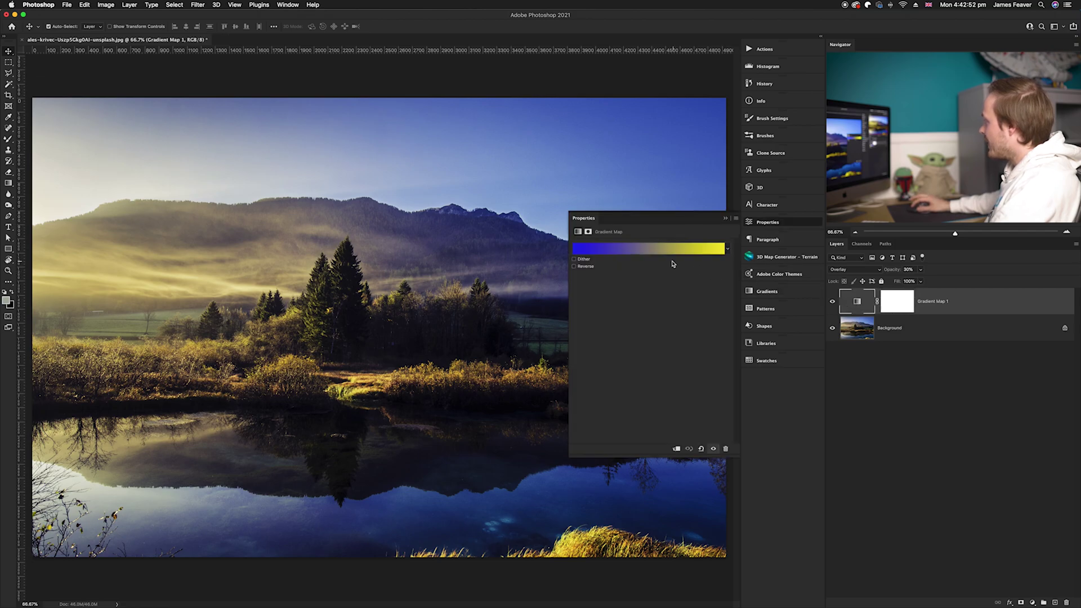
{"action": "left_click", "coordinate": [612, 250]}
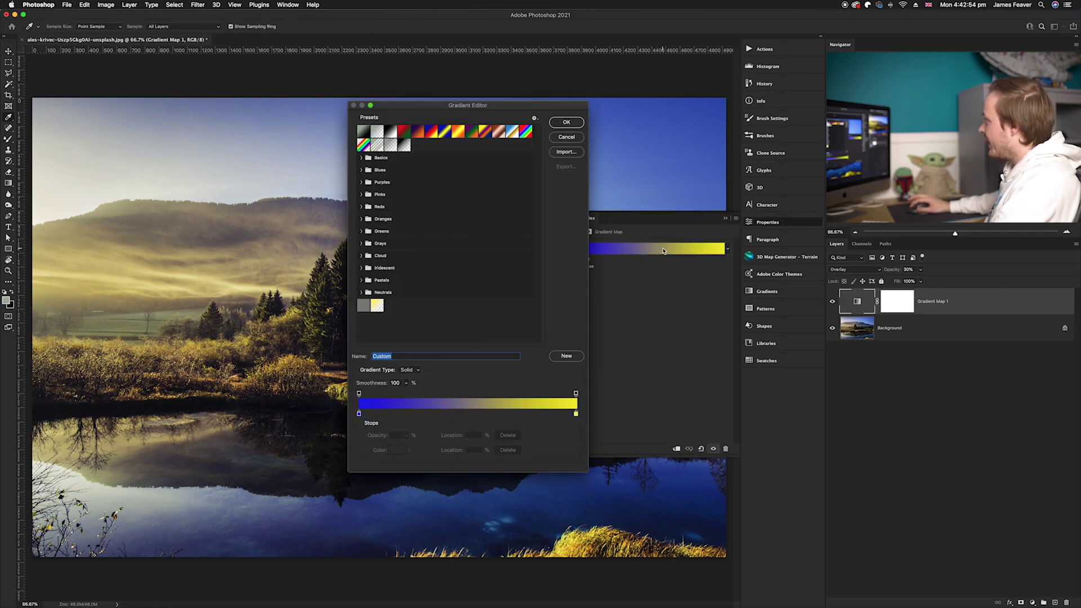
{"action": "left_click_drag", "start_coordinate": [452, 100], "coordinate": [480, 97]}
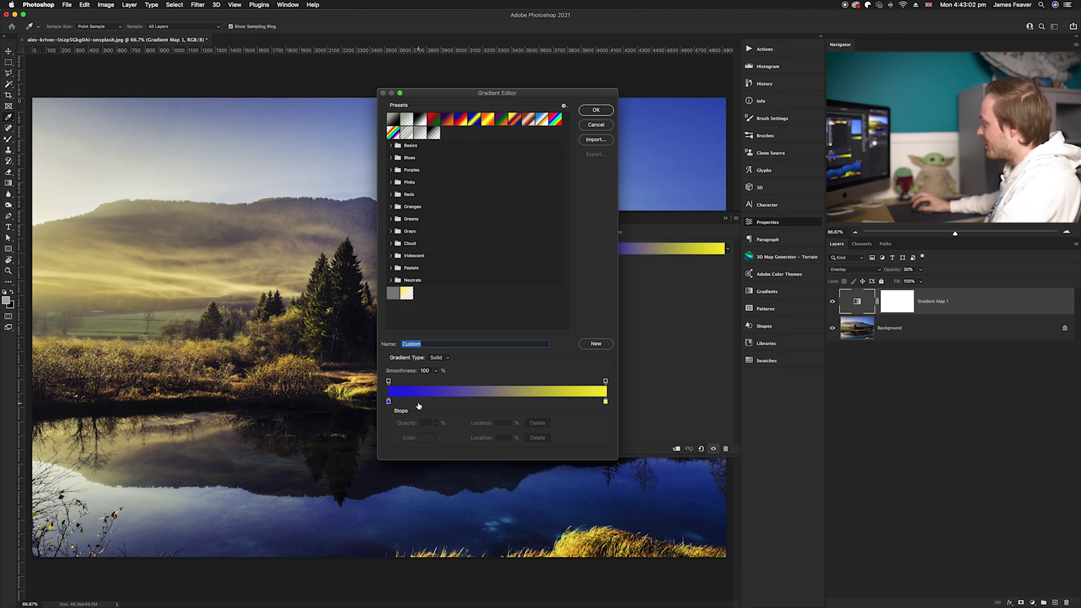
Add colour stops to the blue-to-yellow gradient, place one at 45%, and drag the extra stop off
{"action": "left_click", "coordinate": [475, 401]}
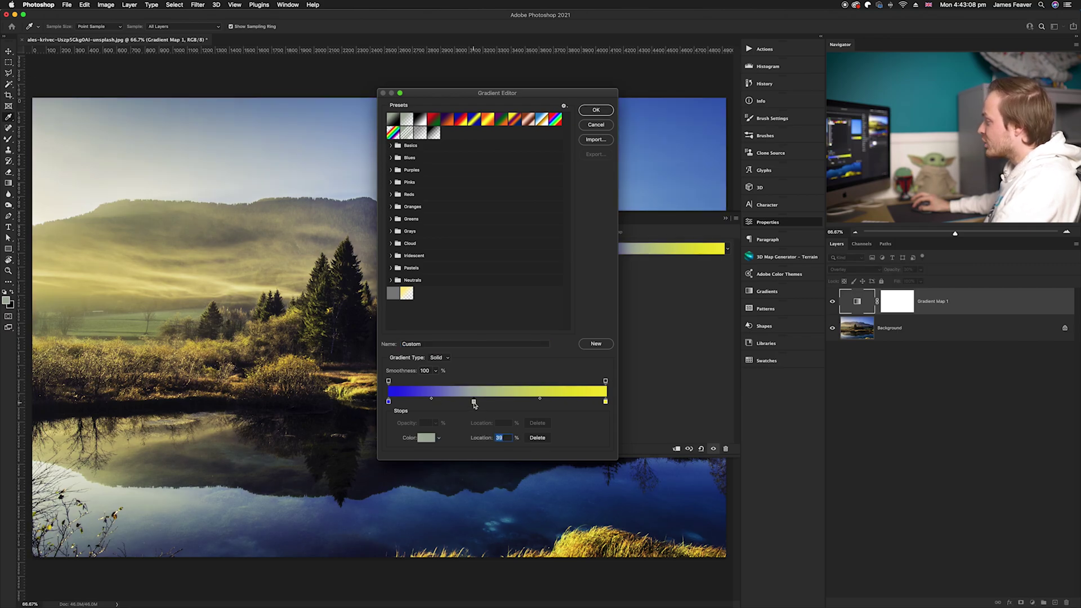
{"action": "mouse_move", "coordinate": [476, 402]}
{"action": "left_mouse_down"}
{"action": "mouse_move", "coordinate": [503, 404]}
{"action": "mouse_move", "coordinate": [464, 402]}
{"action": "mouse_move", "coordinate": [486, 403]}
{"action": "left_mouse_up"}
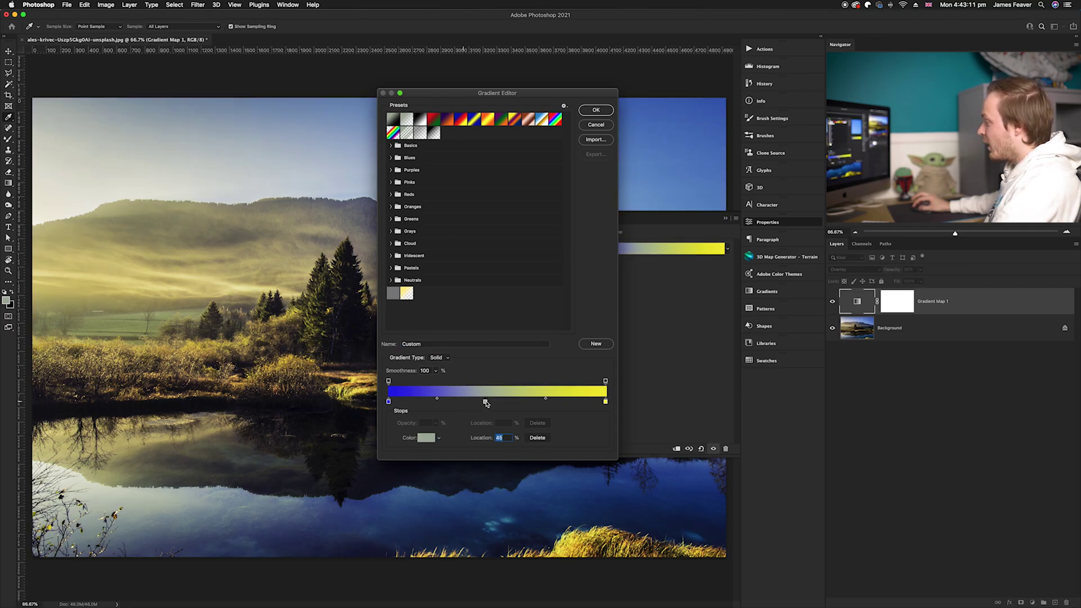
{"action": "left_click", "coordinate": [531, 401]}
{"action": "left_click", "coordinate": [571, 401]}
{"action": "left_click", "coordinate": [421, 402]}
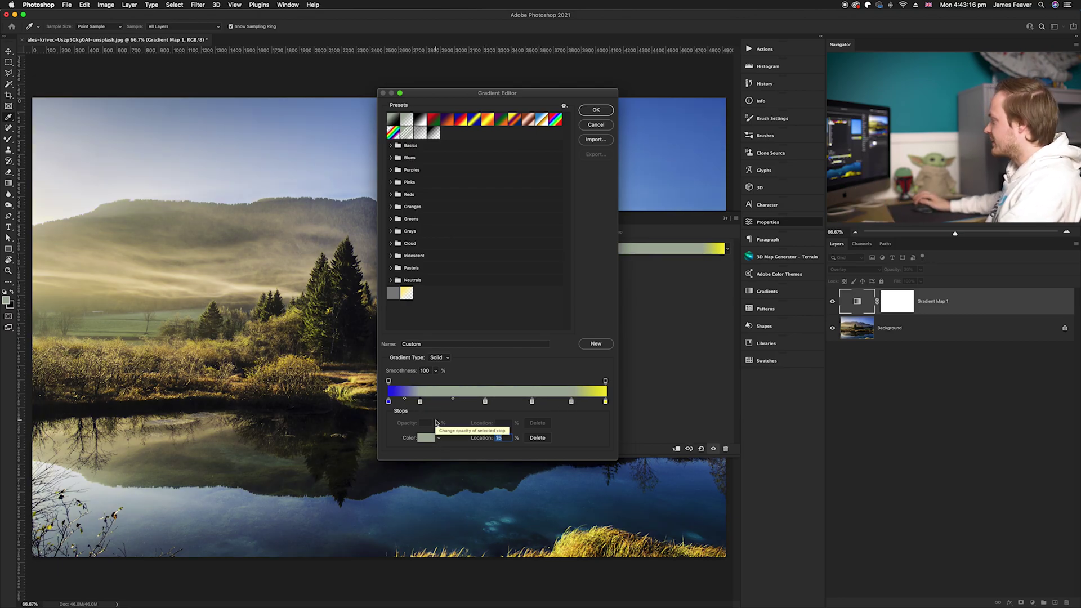
{"action": "type", "text": "45"}
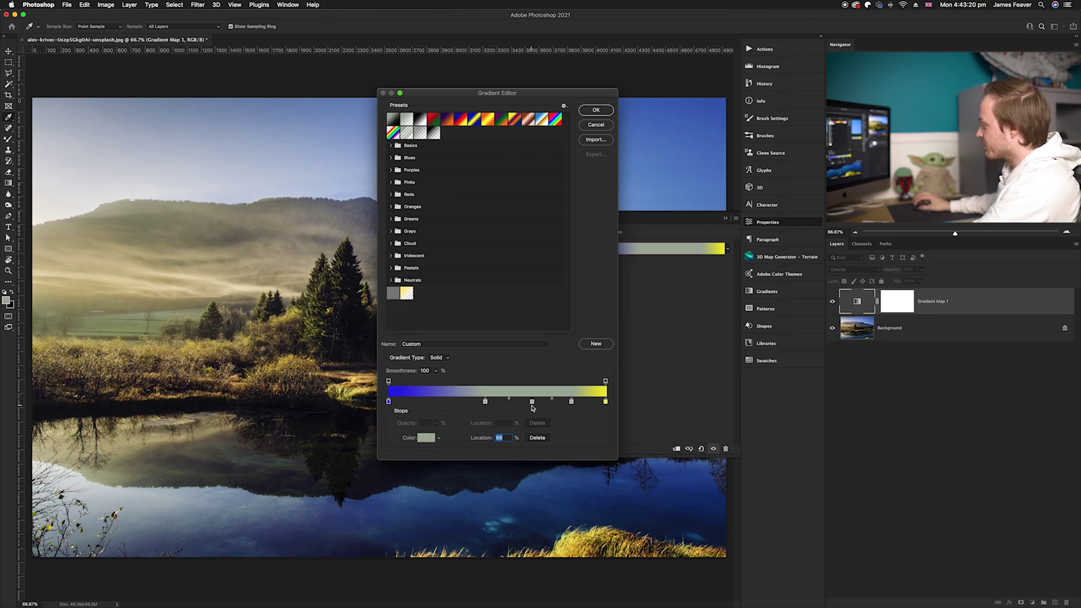
{"action": "key", "text": "BackSpace"}
{"action": "left_click_drag", "start_coordinate": [571, 404], "coordinate": [570, 421]}
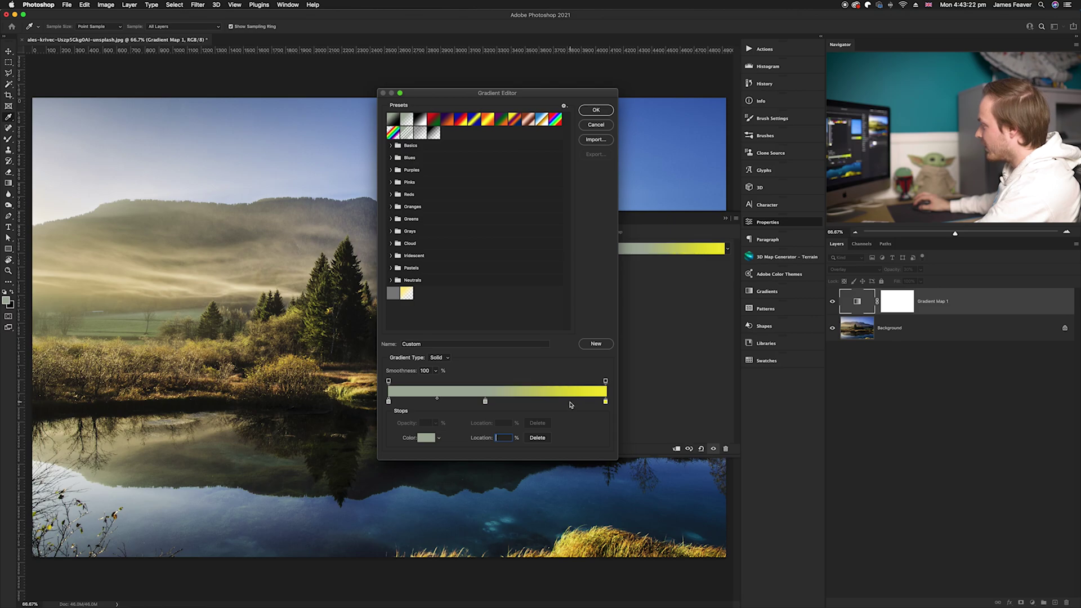
Keep the left end stop blue, then select the middle stop at 45%
{"action": "left_click", "coordinate": [389, 401]}
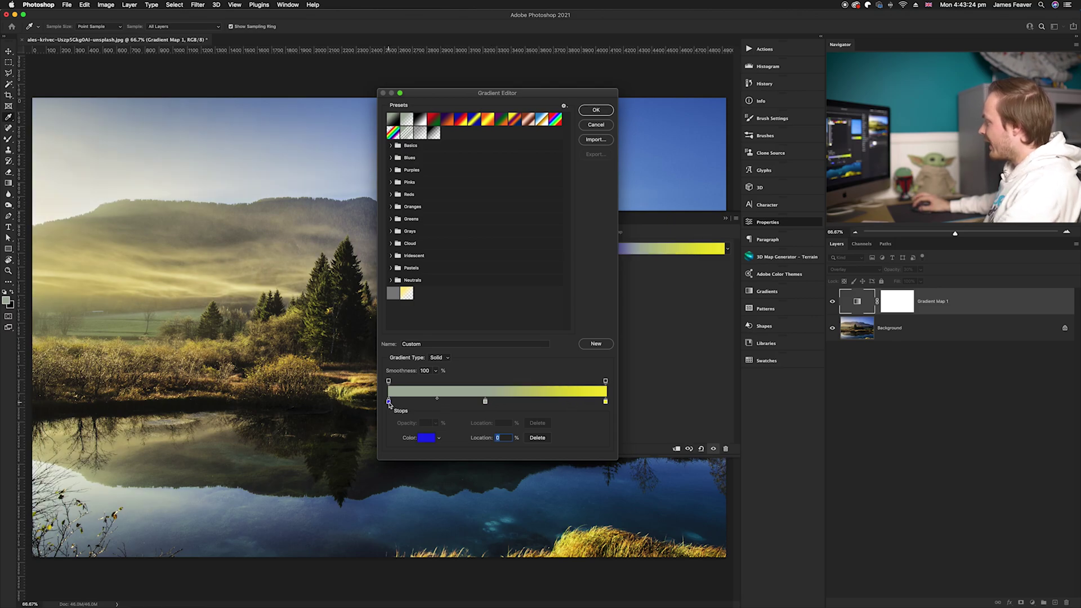
{"action": "left_click", "coordinate": [427, 437]}
{"action": "left_click", "coordinate": [748, 194]}
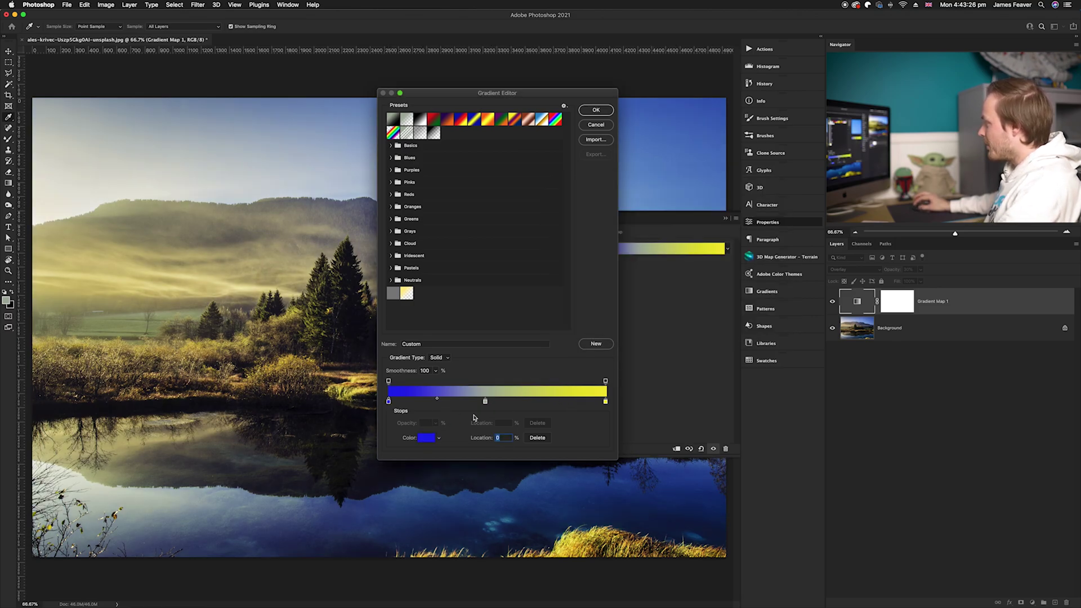
{"action": "left_click", "coordinate": [486, 402]}
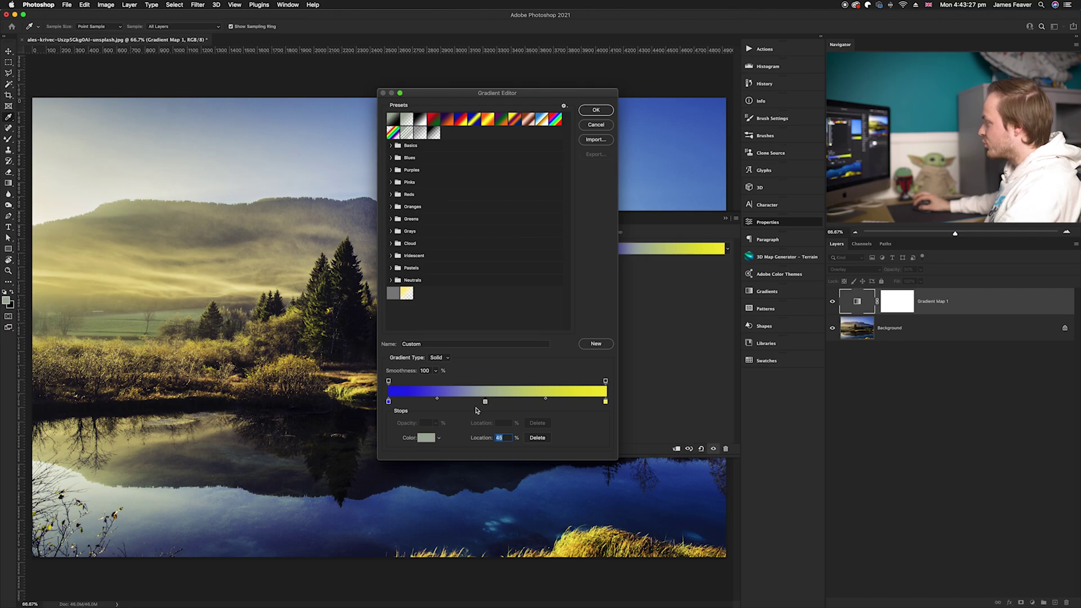
Recolour the gradient's middle stop a bright saturated orange
{"action": "left_click", "coordinate": [426, 438]}
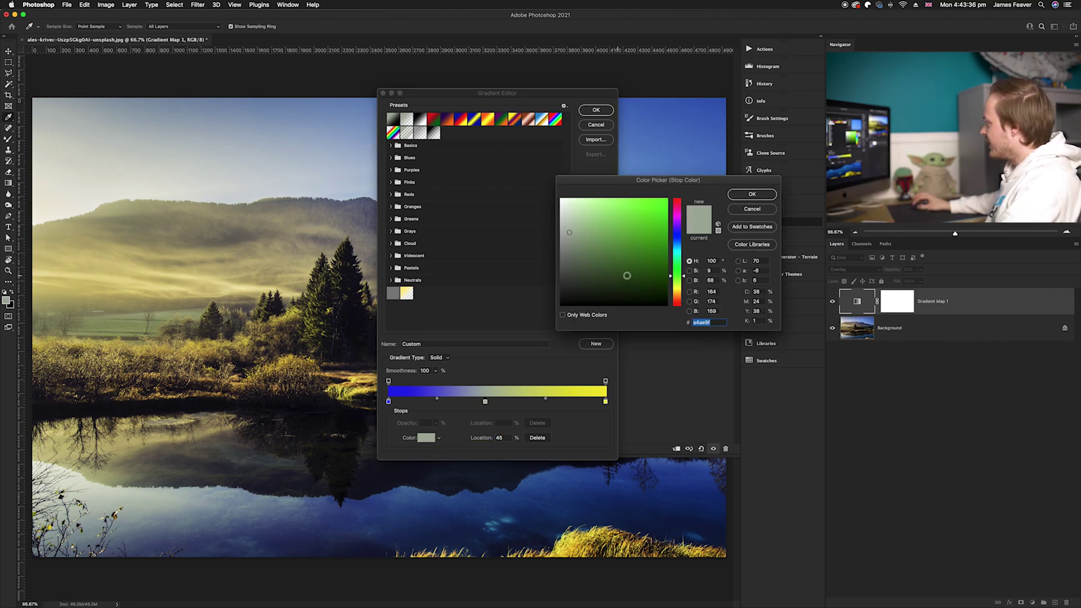
{"action": "left_click_drag", "start_coordinate": [682, 276], "coordinate": [679, 295]}
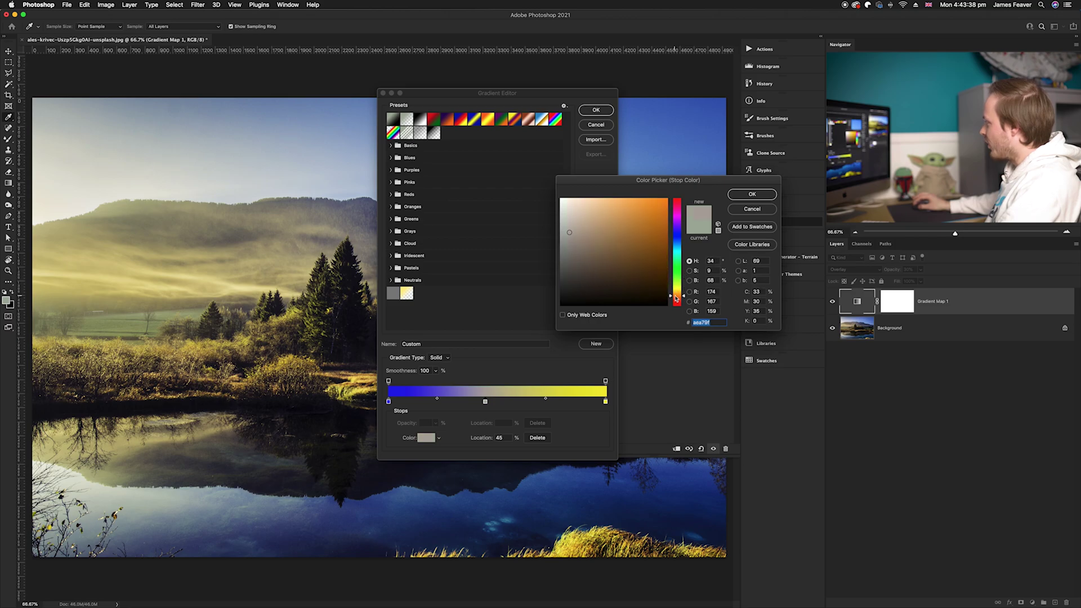
{"action": "left_click", "coordinate": [657, 206]}
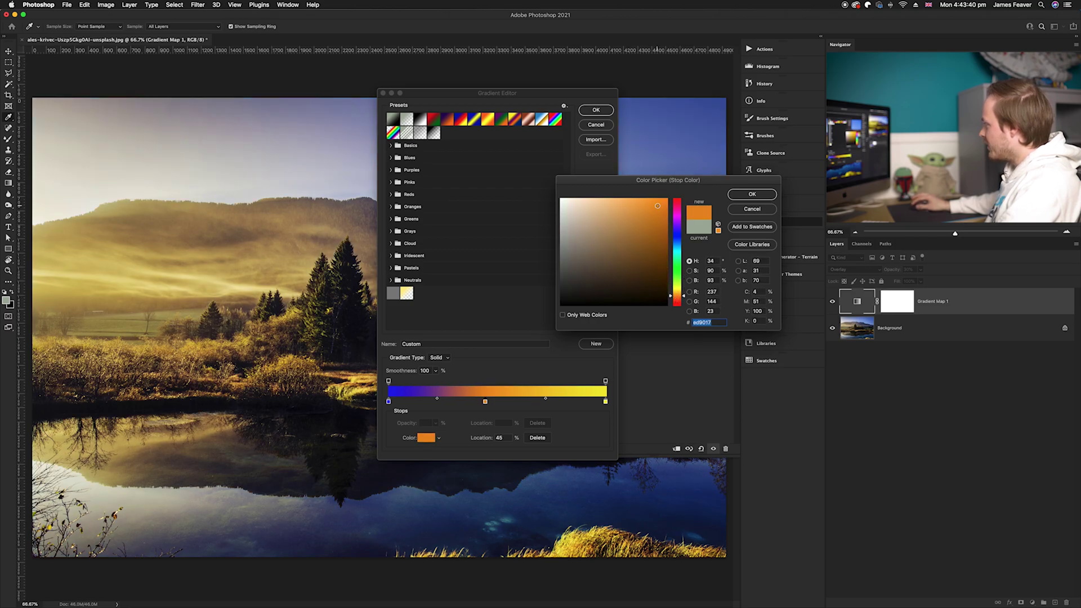
{"action": "left_click", "coordinate": [752, 195]}
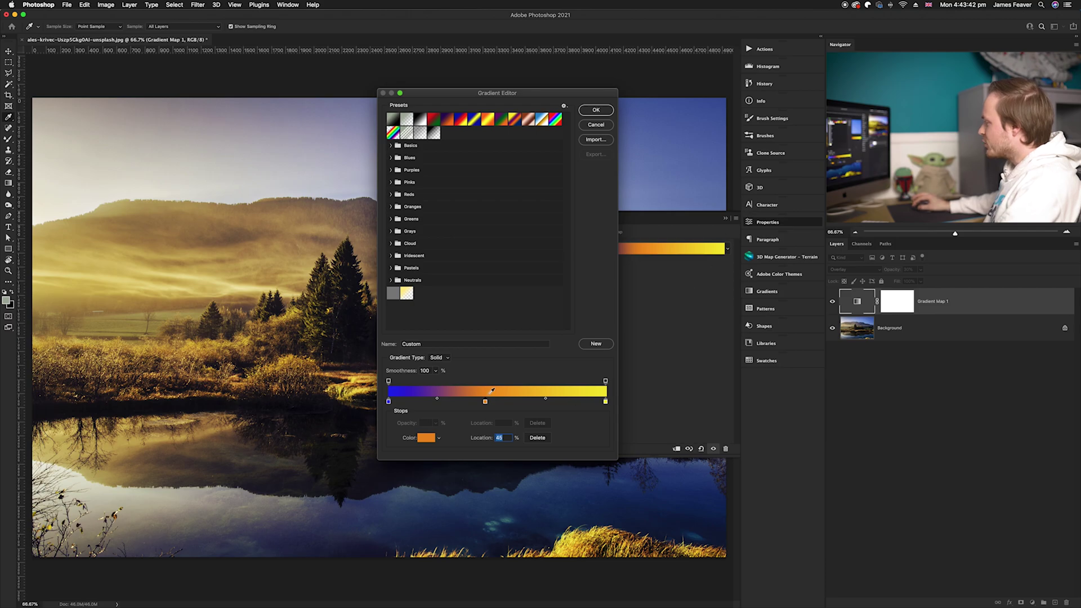
Try the orange stop at several positions, then set its location to 35%
{"action": "left_click_drag", "start_coordinate": [488, 401], "coordinate": [565, 404]}
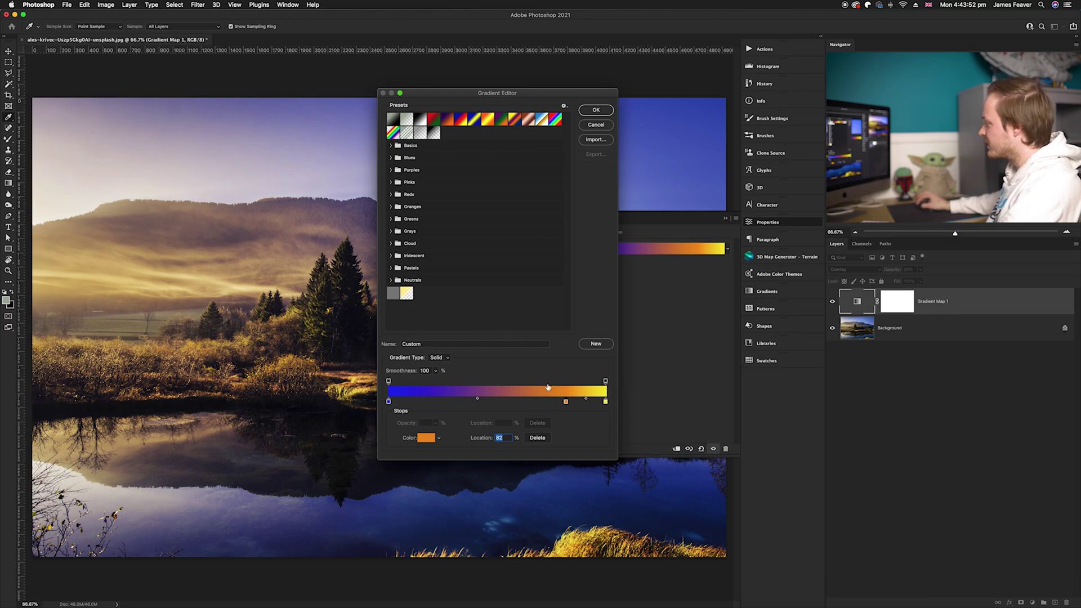
{"action": "left_click_drag", "start_coordinate": [566, 403], "coordinate": [417, 403]}
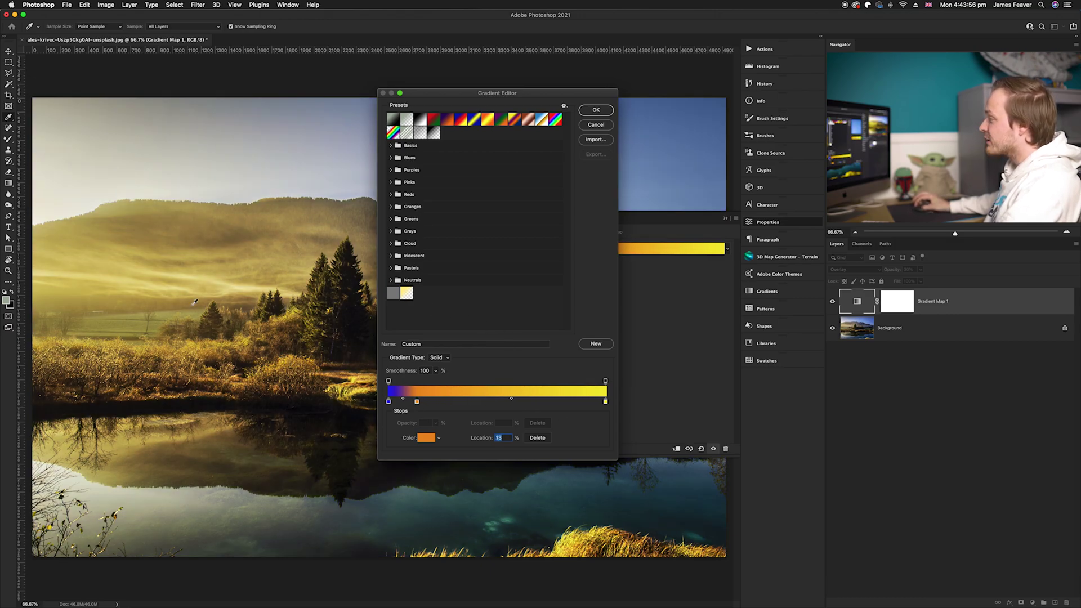
{"action": "left_click_drag", "start_coordinate": [487, 93], "coordinate": [671, 100]}
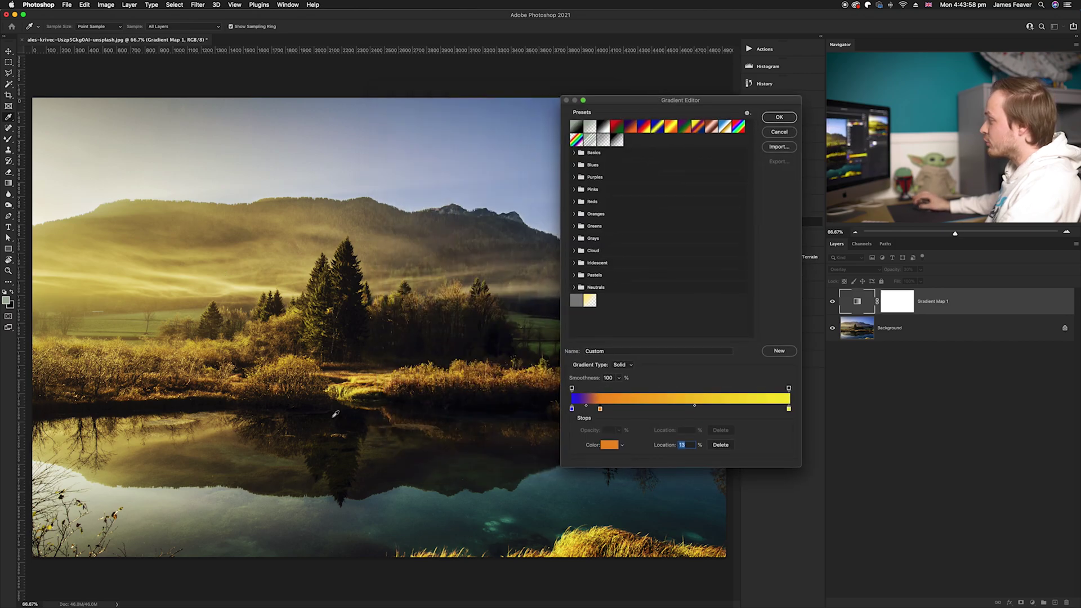
{"action": "left_click_drag", "start_coordinate": [600, 409], "coordinate": [692, 410]}
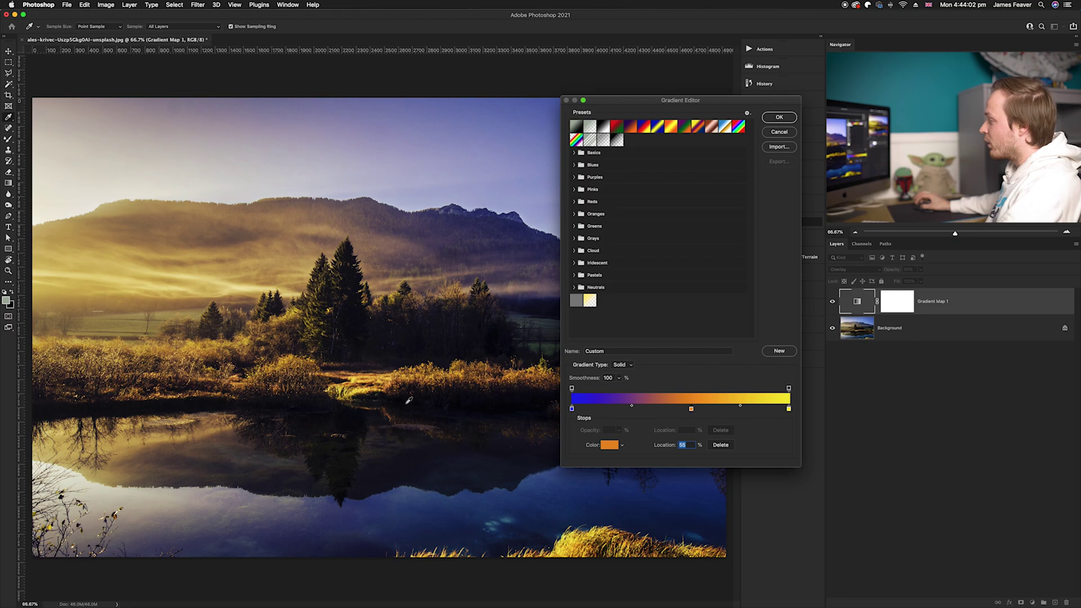
{"action": "left_click_drag", "start_coordinate": [691, 410], "coordinate": [651, 411]}
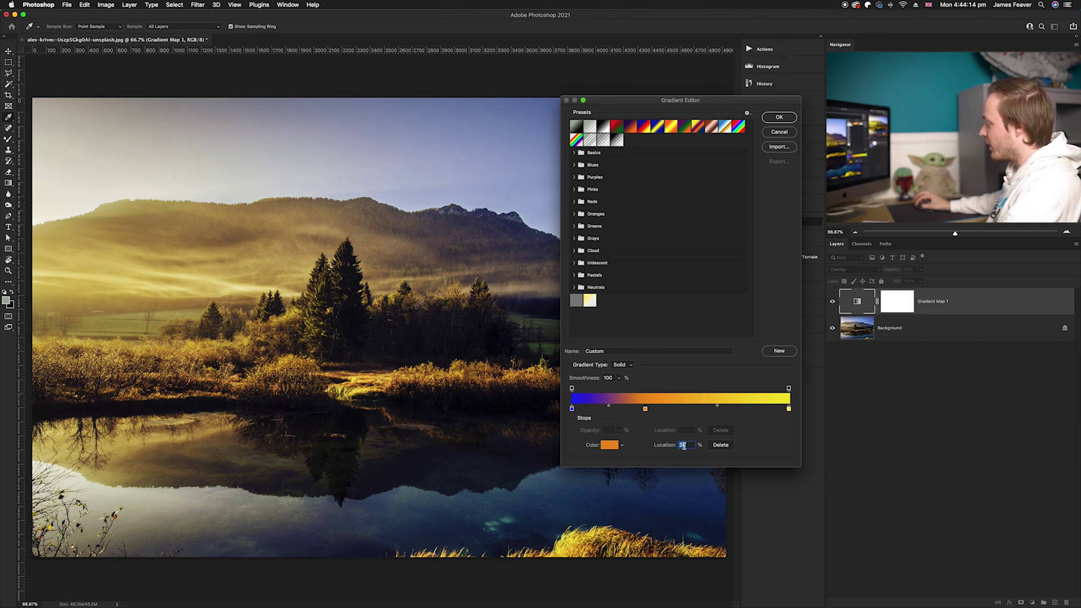
{"action": "type", "text": "35"}
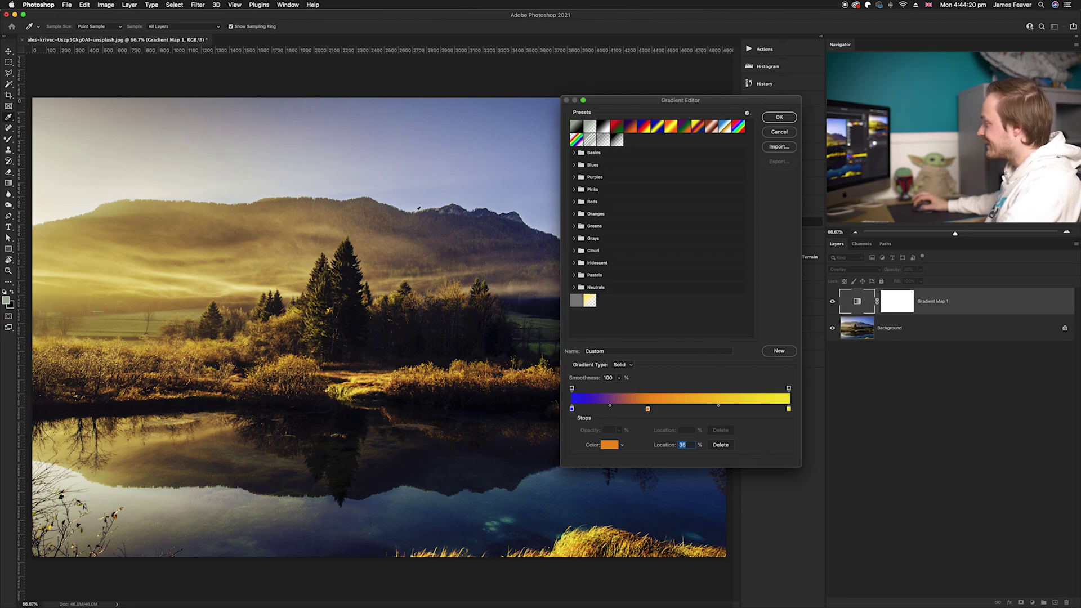
Accept the tri-colour gradient, toggle Gradient Map 1 off and on to compare, and close the lake photo
{"action": "left_click", "coordinate": [777, 119]}
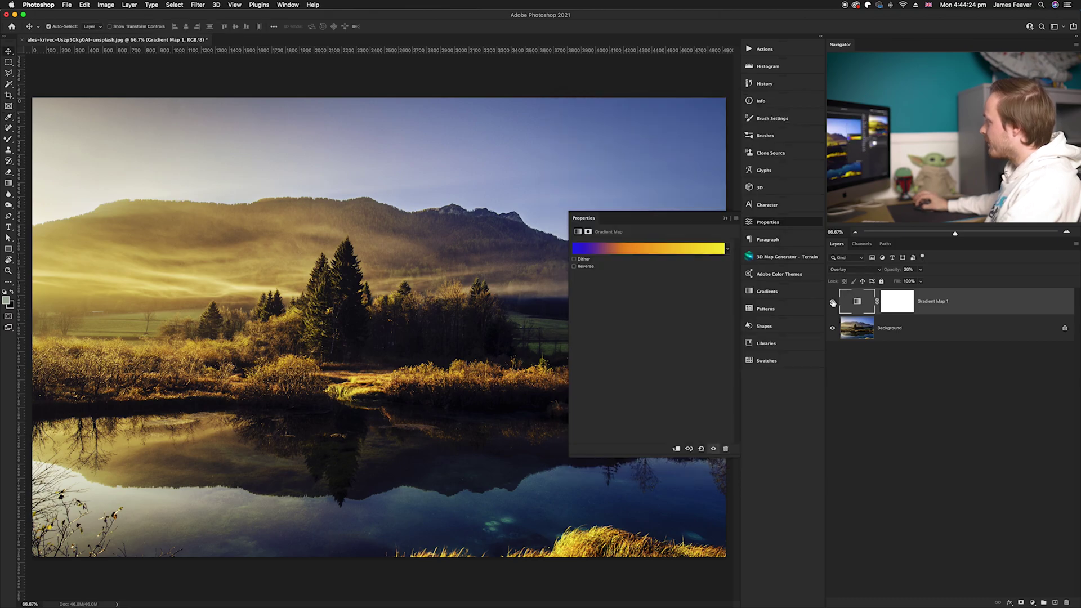
{"action": "left_click", "coordinate": [833, 302]}
{"action": "left_click", "coordinate": [833, 302]}
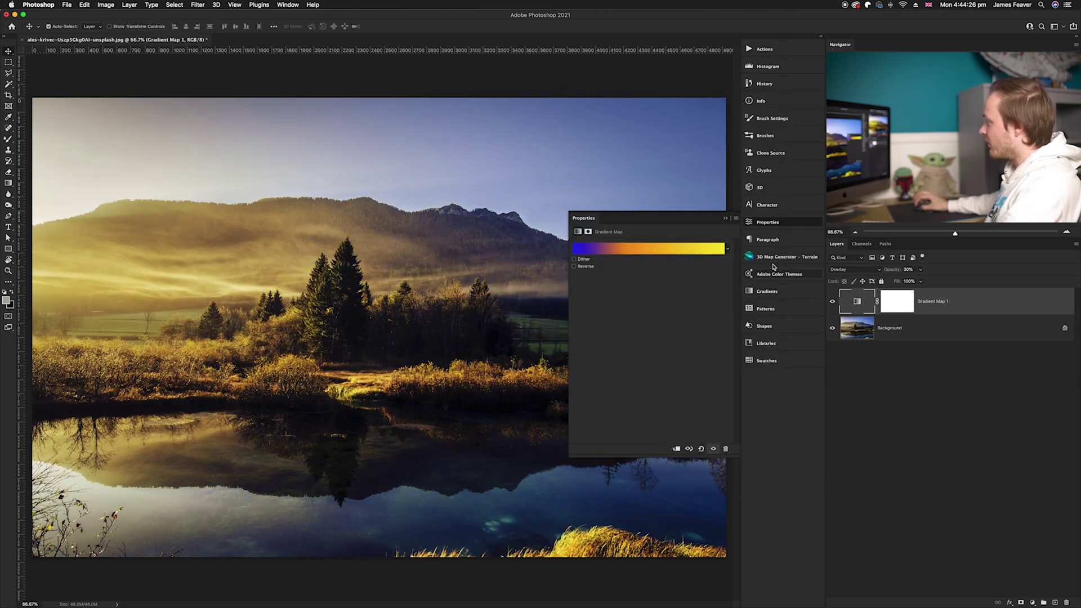
{"action": "left_click", "coordinate": [769, 223]}
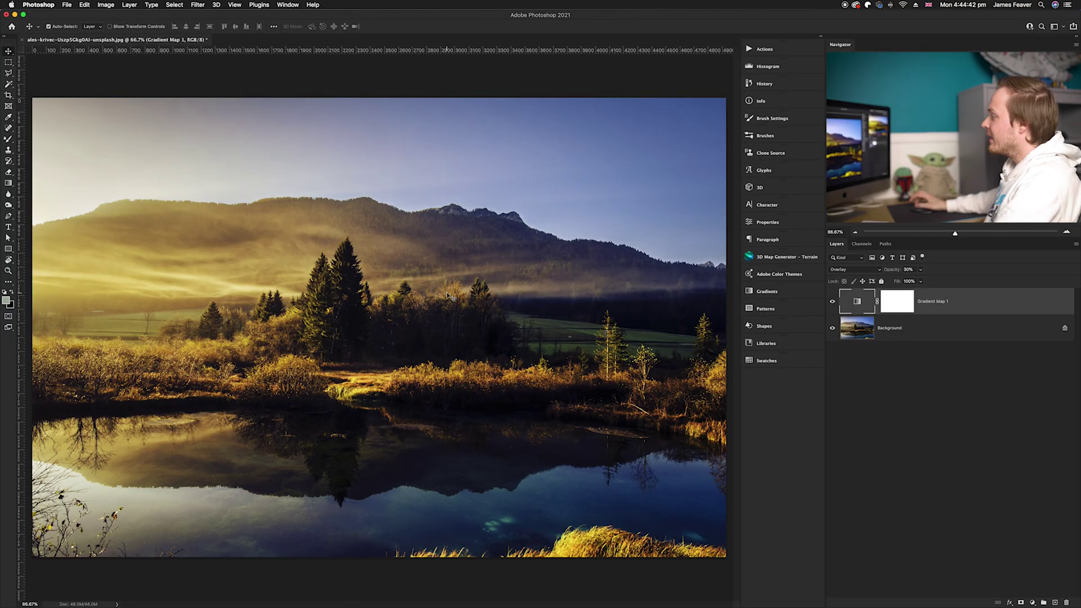
{"action": "left_click", "coordinate": [6, 15]}
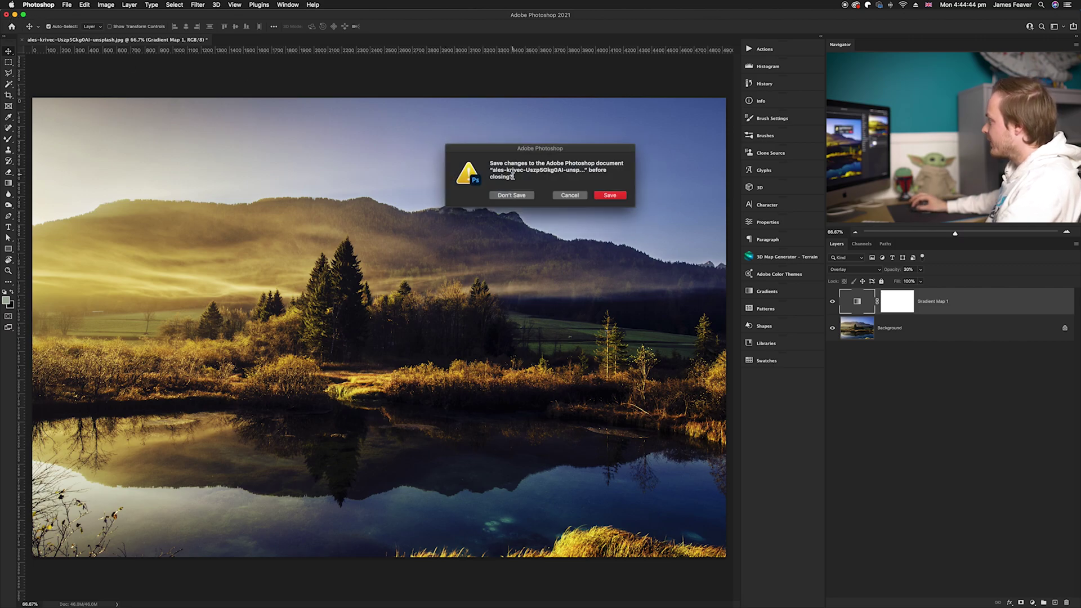
Discard the lake photo's changes and open the pexels portrait file from the desktop
{"action": "left_click", "coordinate": [511, 193]}
{"action": "left_click", "coordinate": [497, 210]}
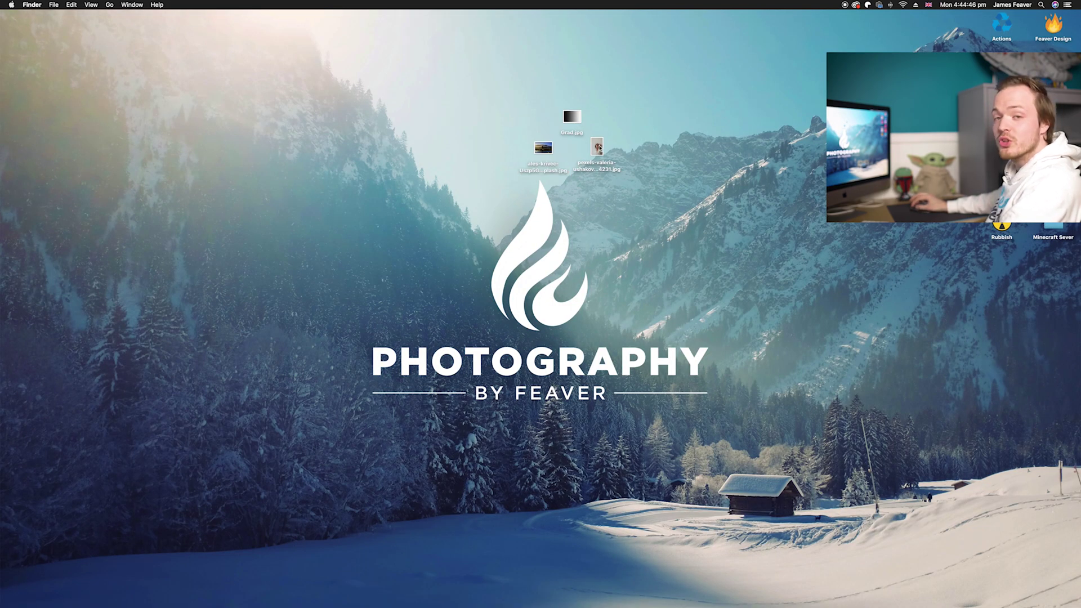
{"action": "double_click", "coordinate": [597, 147]}
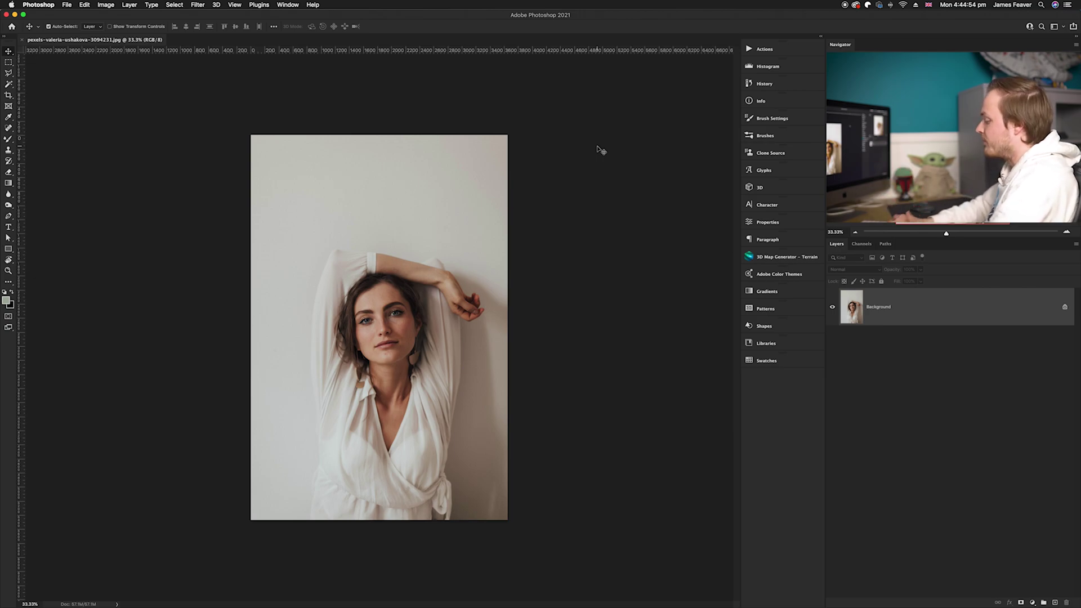
{"action": "key", "text": "super+equal"}
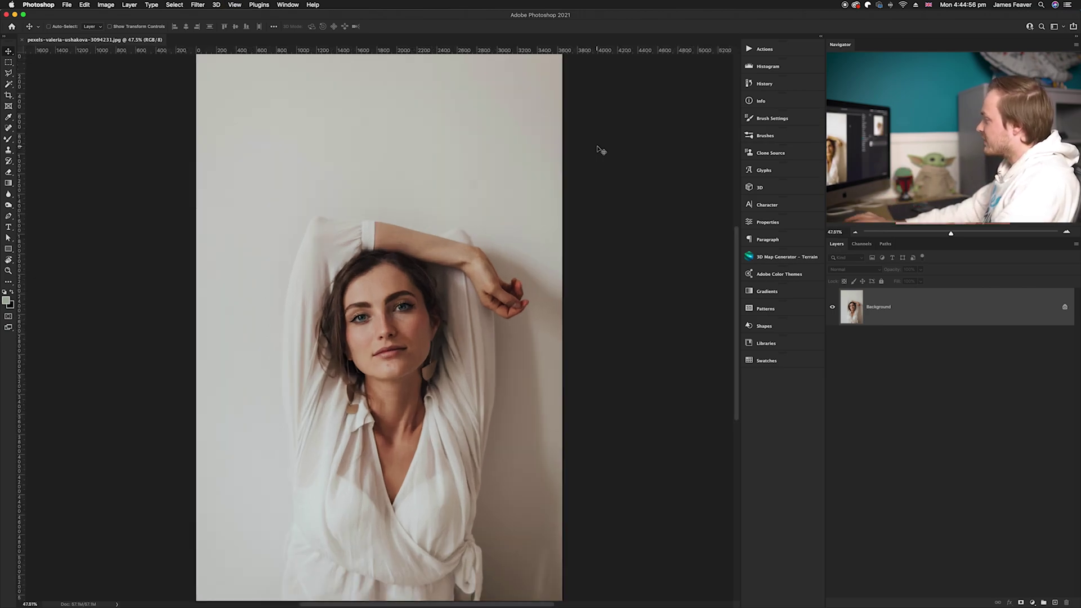
{"action": "key", "text": "super+minus"}
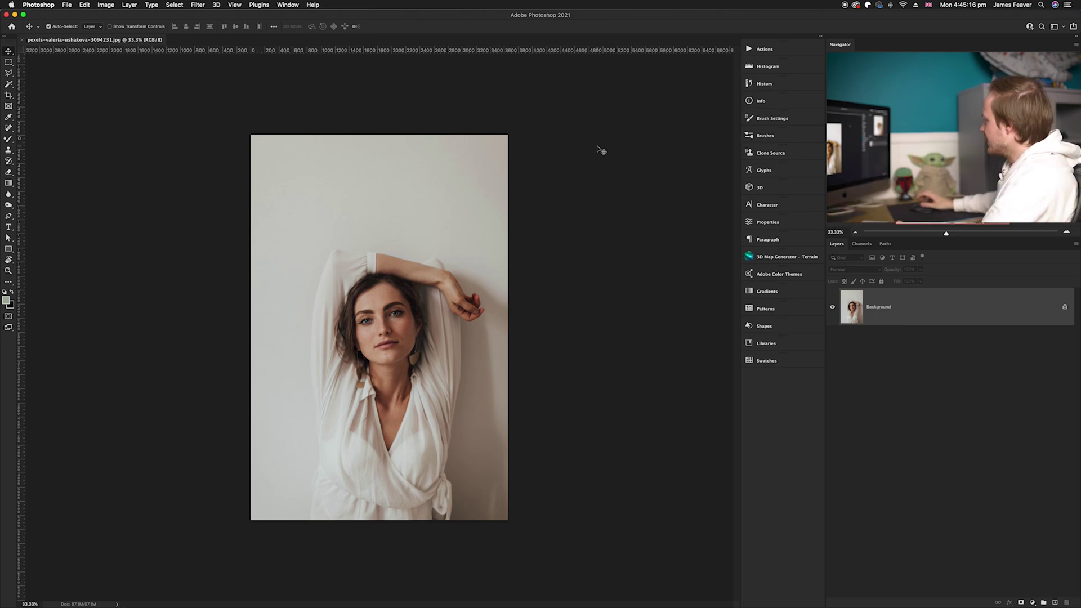
Add a Gradient Map adjustment layer to the portrait and open its Gradient Editor
{"action": "left_click", "coordinate": [1031, 603]}
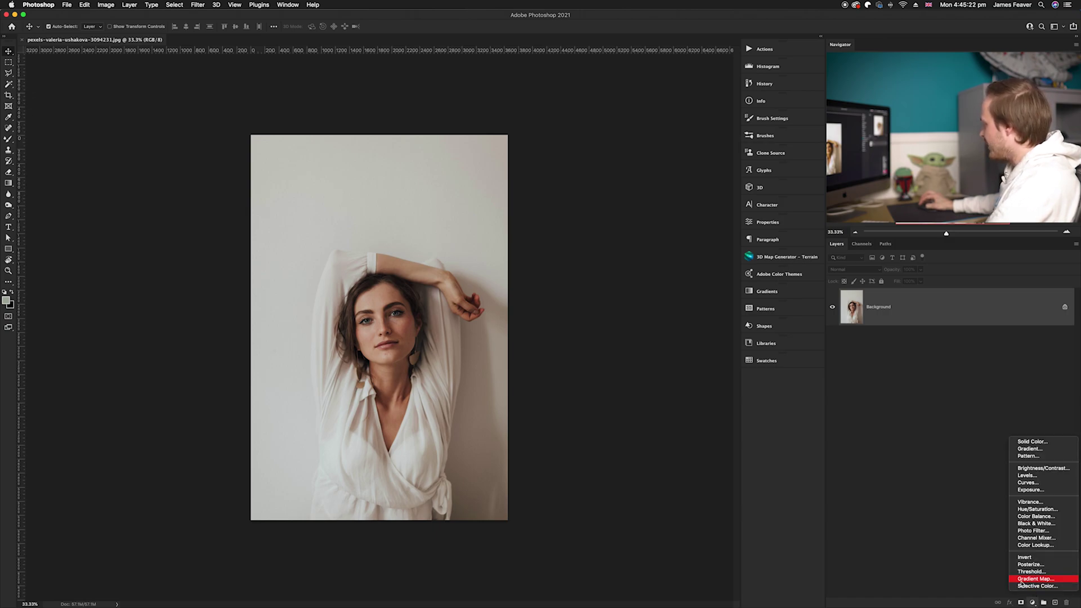
{"action": "left_click", "coordinate": [1033, 580]}
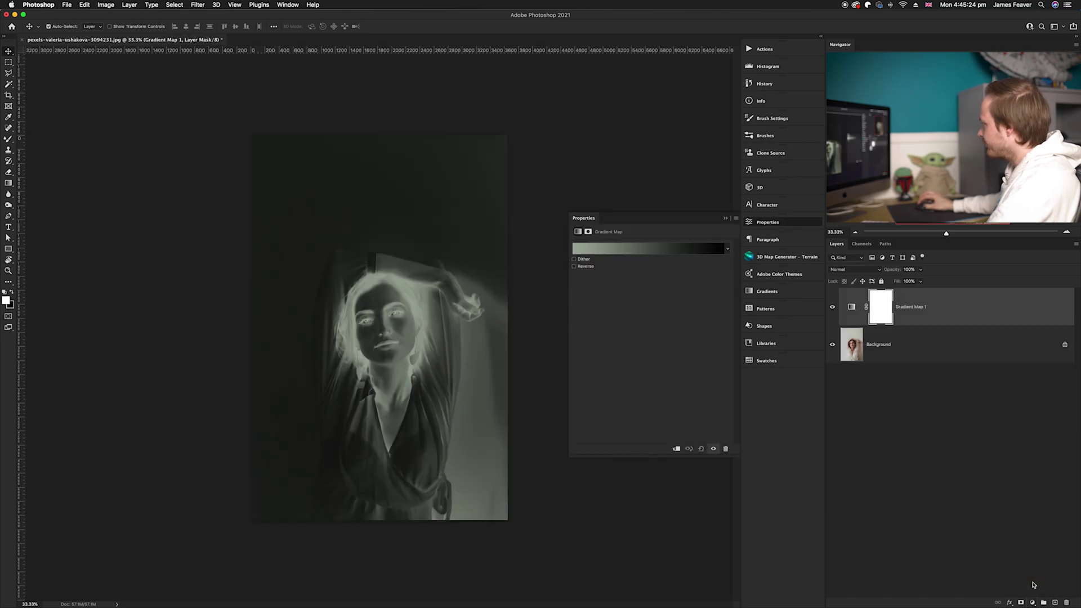
{"action": "left_click", "coordinate": [852, 309]}
{"action": "left_click", "coordinate": [662, 252]}
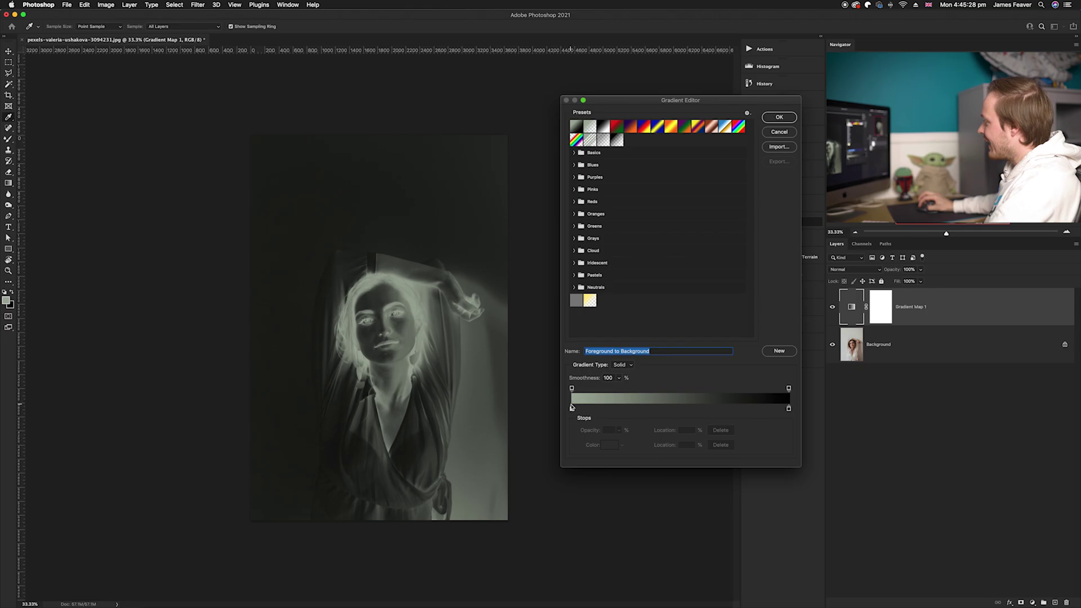
Set the left colour stop to 50% grey (H 0, S 0, B 50)
{"action": "left_click", "coordinate": [572, 409]}
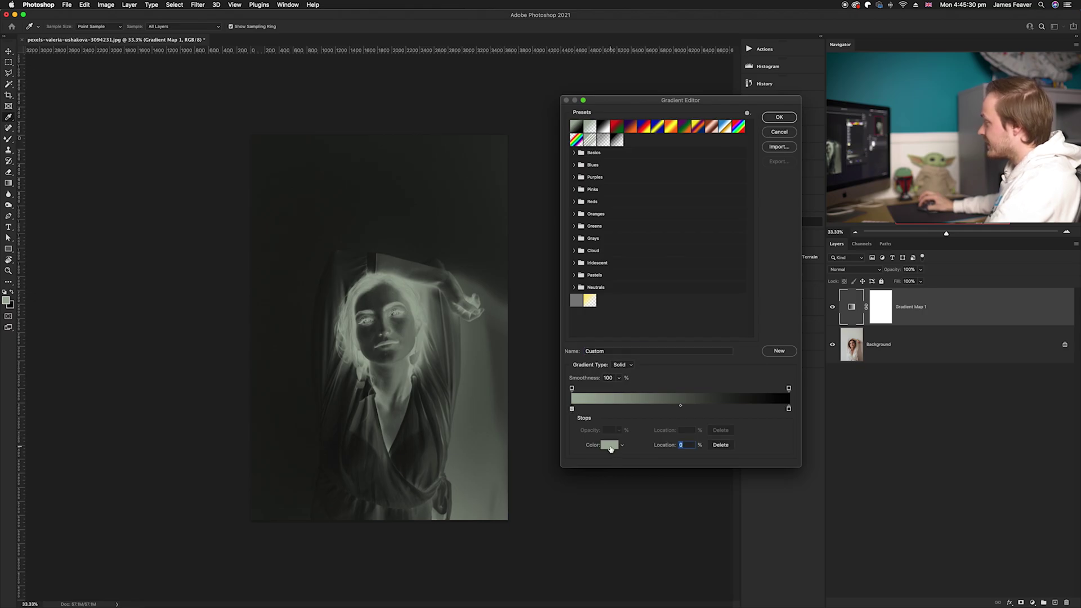
{"action": "left_click", "coordinate": [610, 446]}
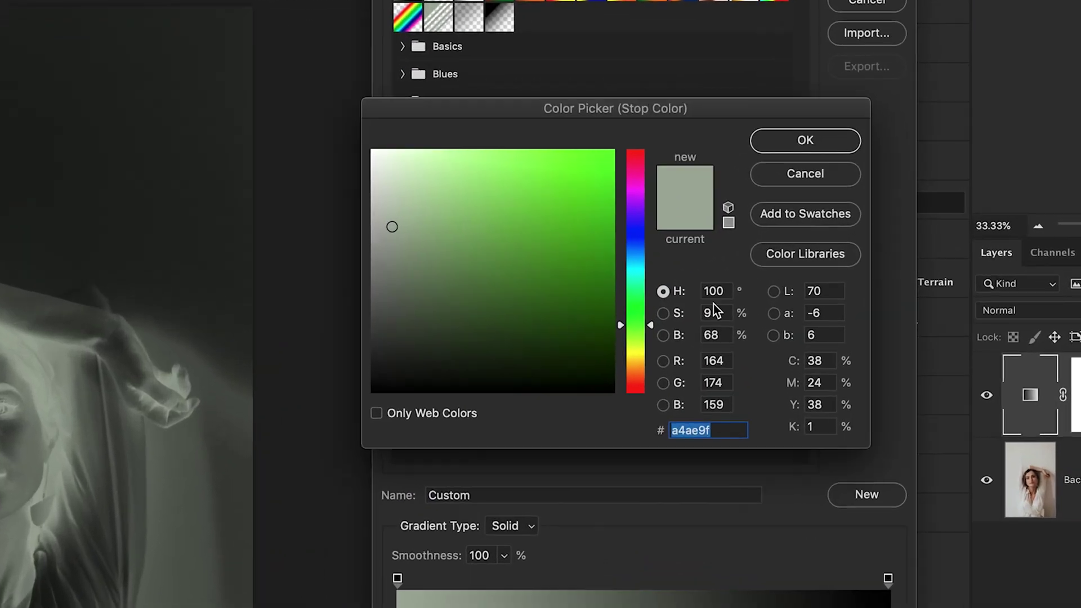
{"action": "left_click", "coordinate": [713, 292]}
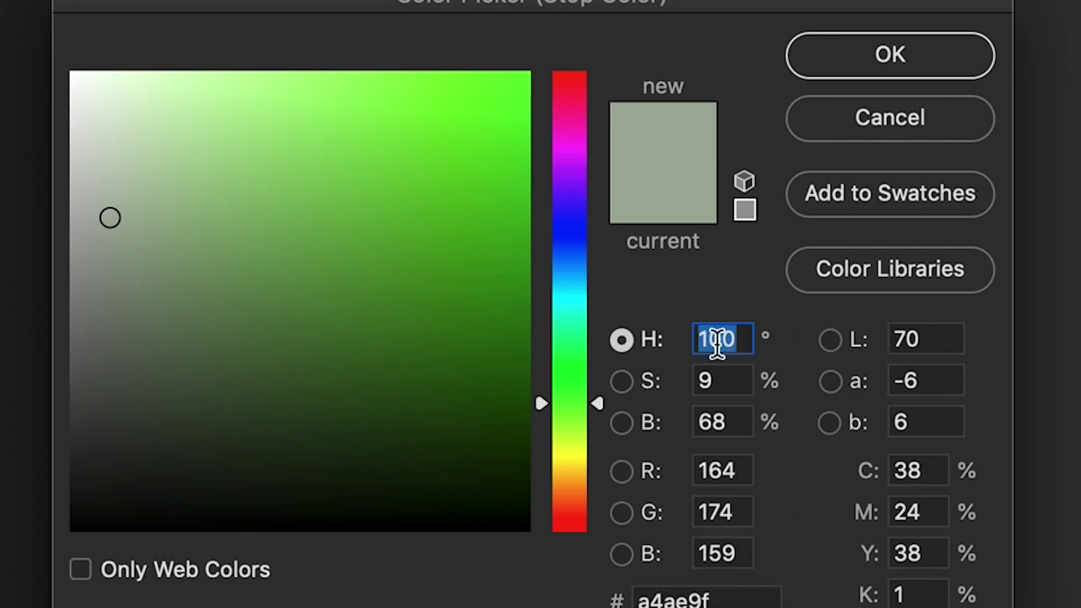
{"action": "type", "text": "0"}
{"action": "key", "text": "Tab"}
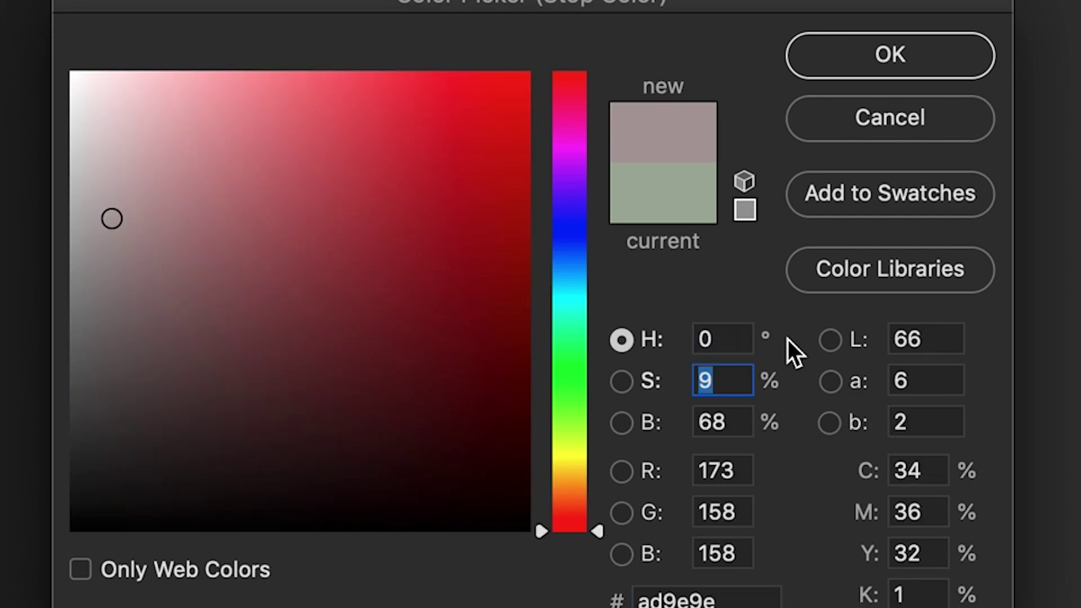
{"action": "type", "text": "0"}
{"action": "key", "text": "Tab"}
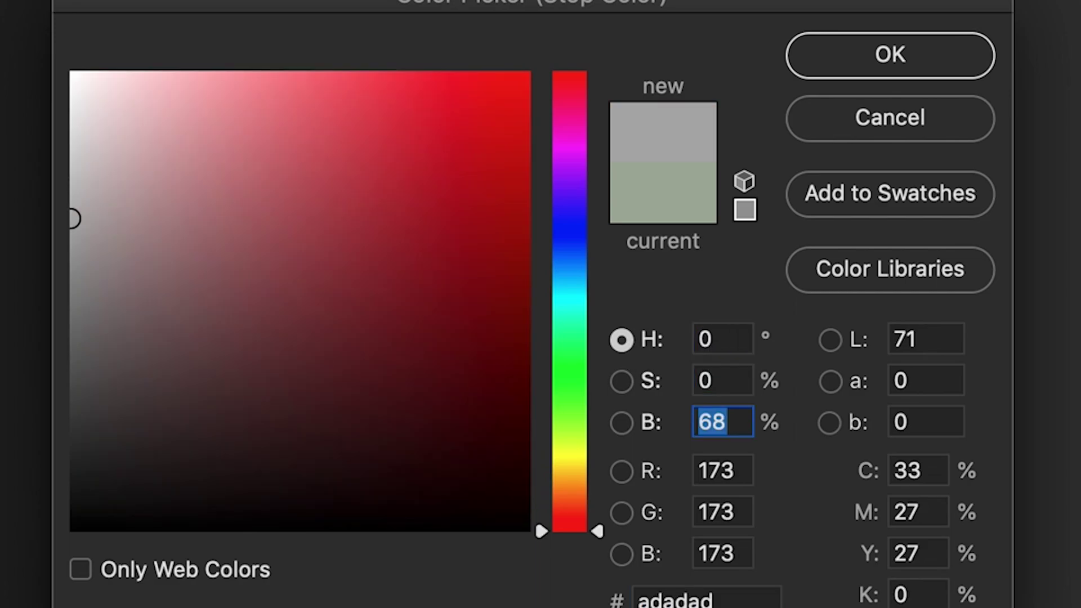
{"action": "type", "text": "50"}
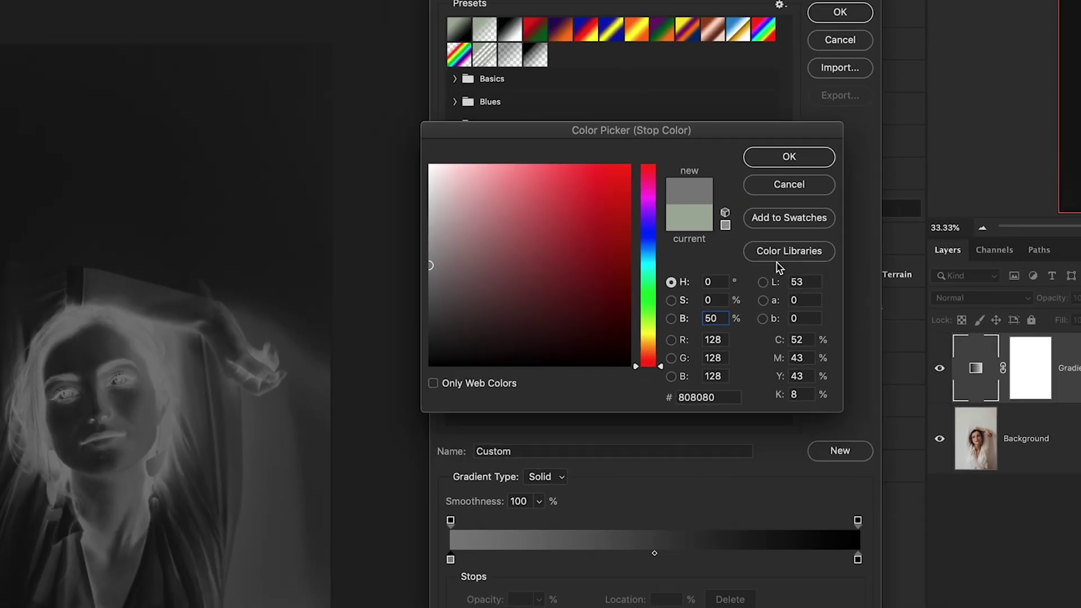
{"action": "left_click", "coordinate": [792, 153]}
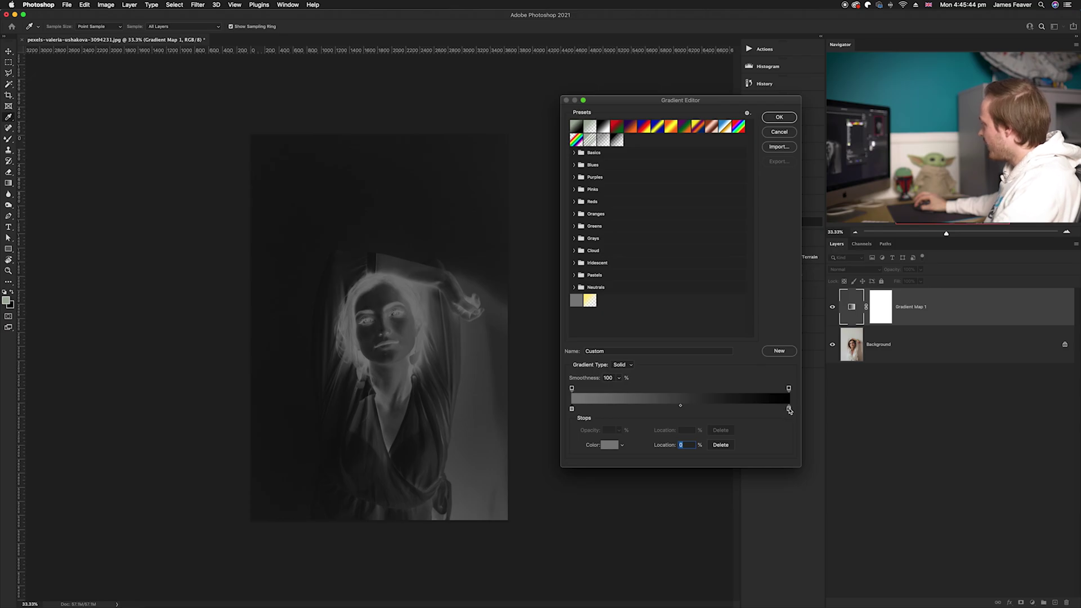
Set the right black stop to brightness 50 grey and accept the all-grey gradient
{"action": "left_click", "coordinate": [789, 409]}
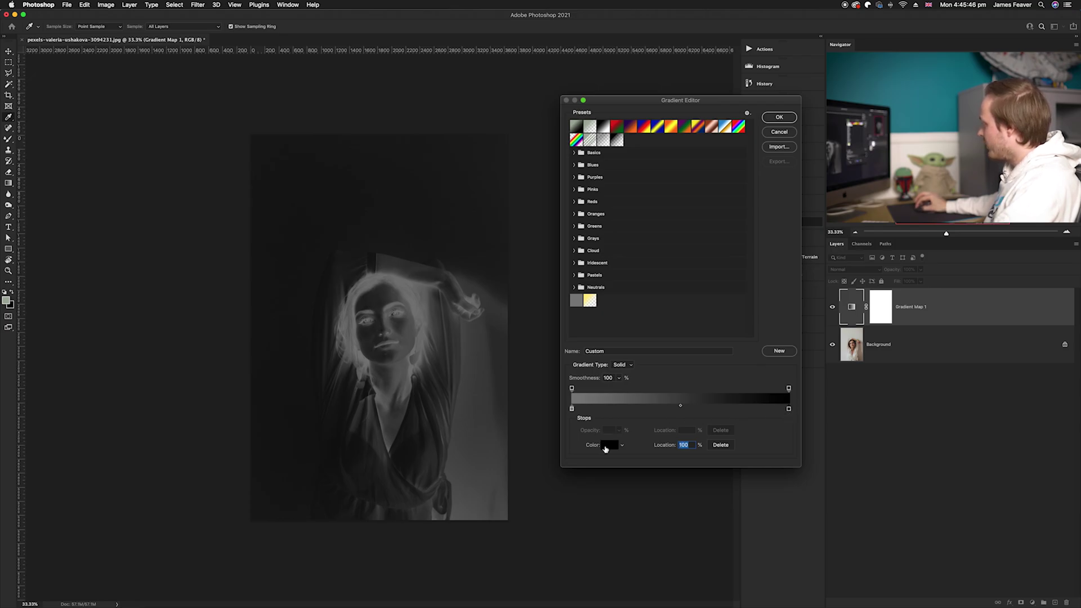
{"action": "left_click", "coordinate": [606, 447]}
{"action": "left_click", "coordinate": [704, 260]}
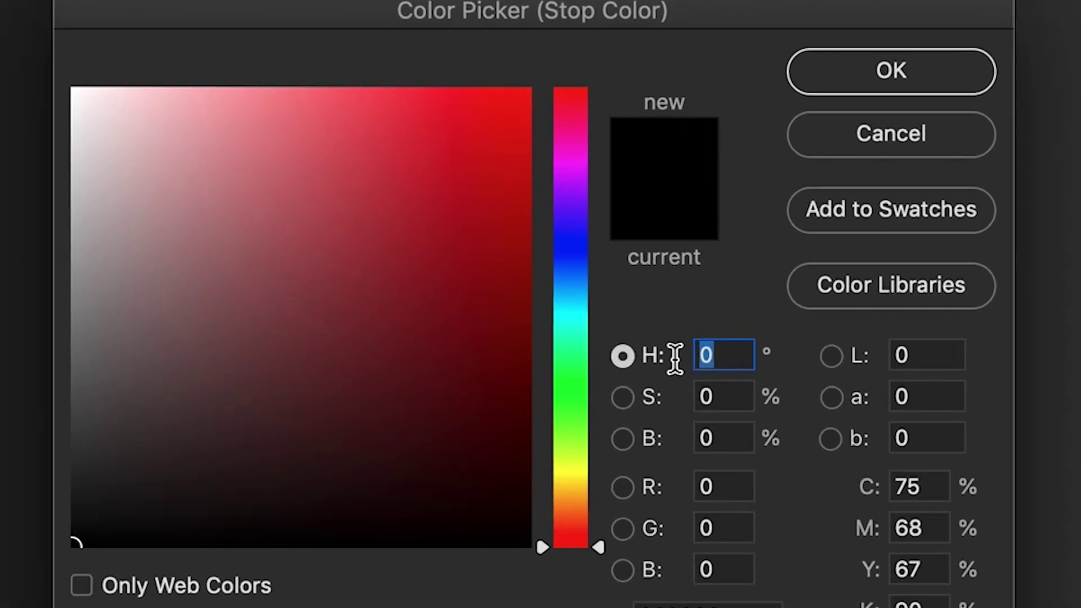
{"action": "left_click", "coordinate": [715, 397]}
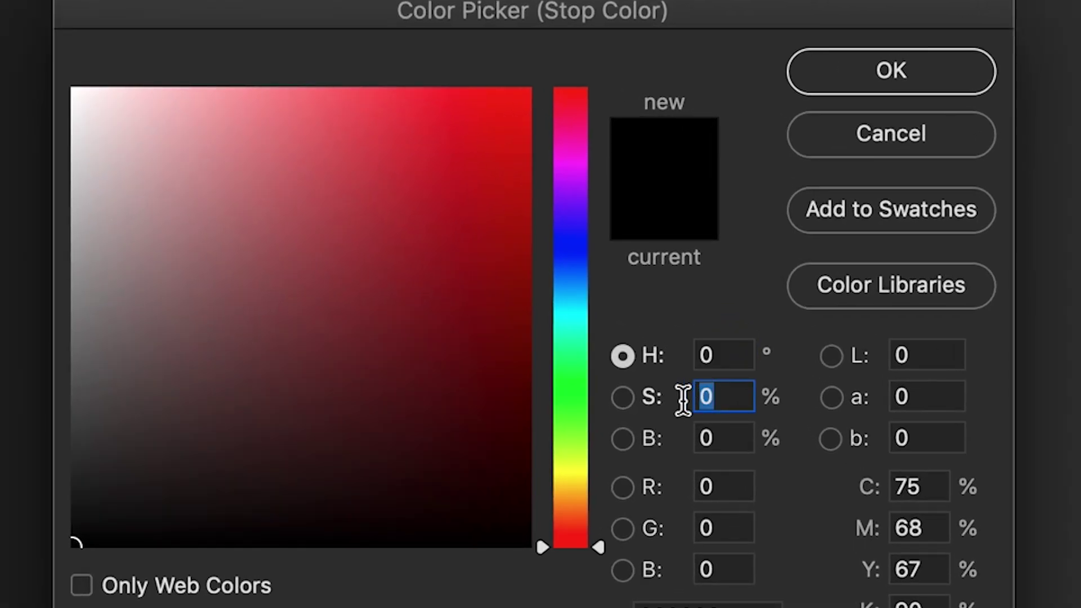
{"action": "left_click", "coordinate": [720, 439]}
{"action": "type", "text": "50"}
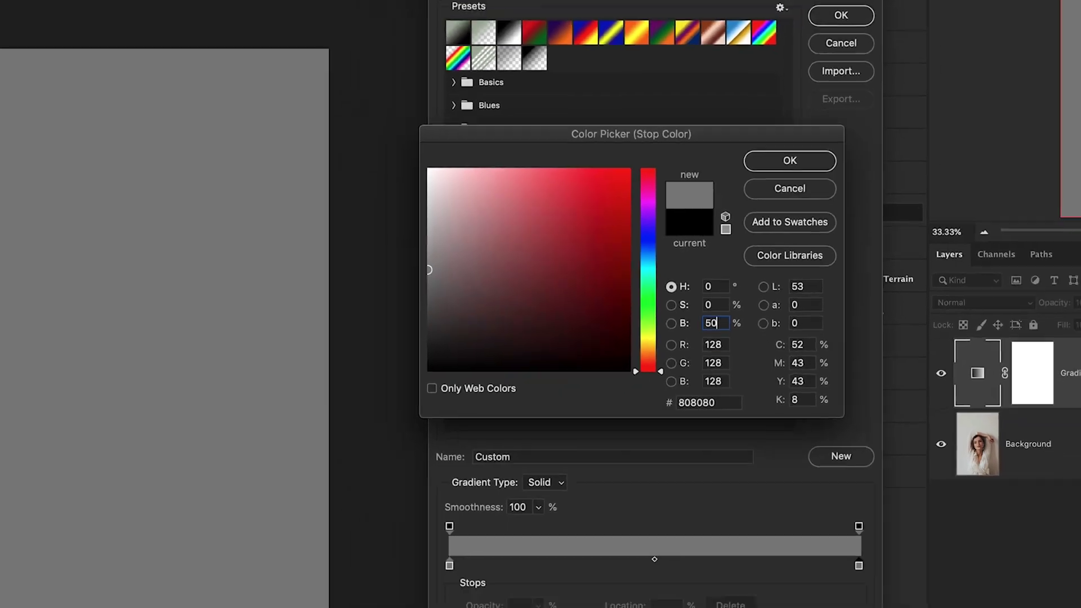
{"action": "key", "text": "Return"}
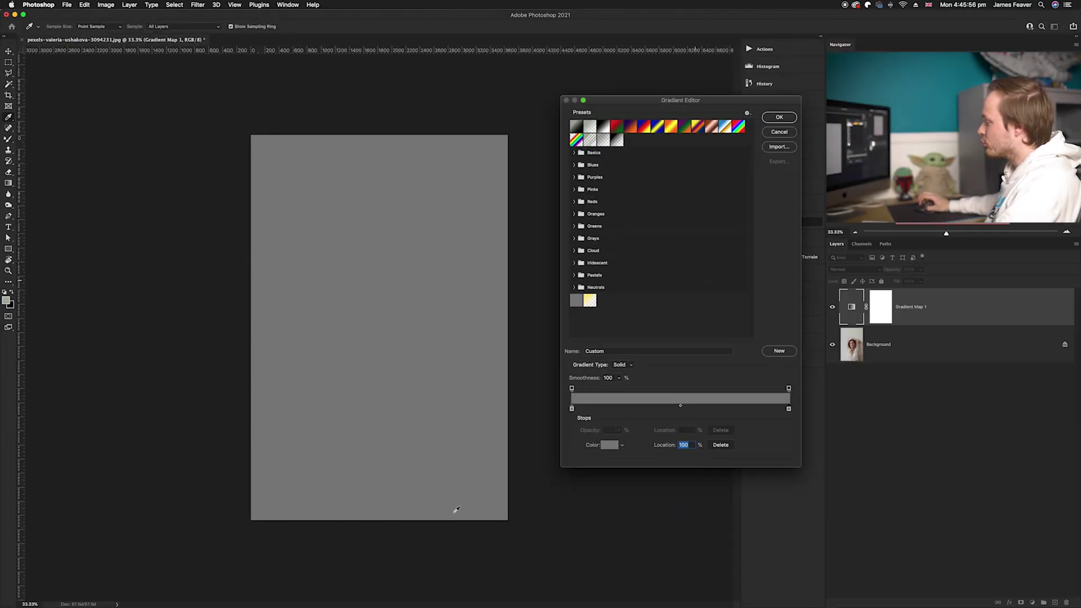
{"action": "left_click", "coordinate": [779, 117]}
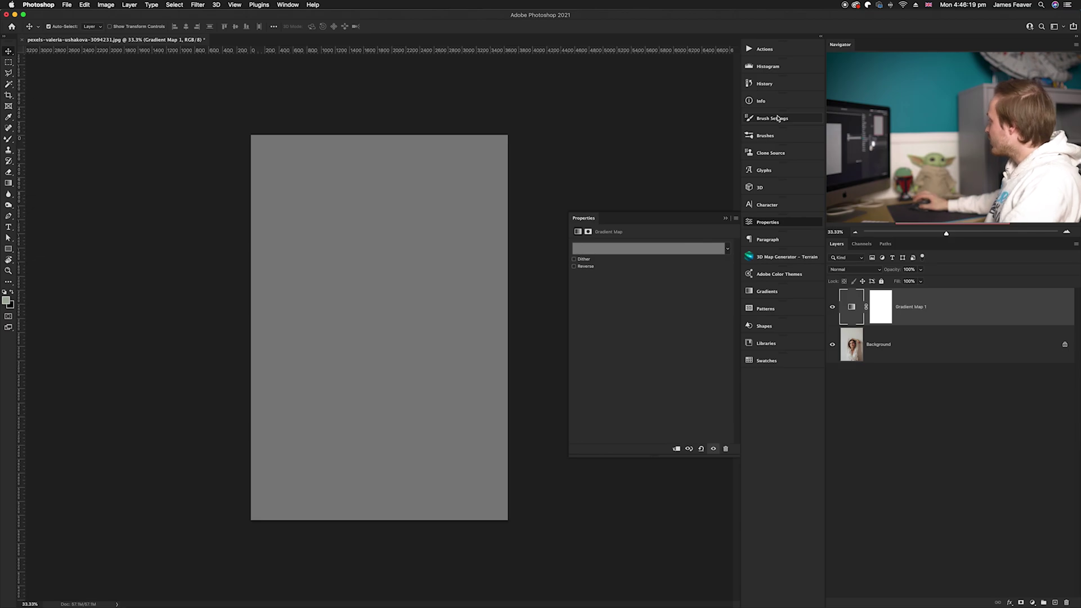
Switch Gradient Map 1 to Overlay blend mode and reopen its gradient for editing
{"action": "left_click", "coordinate": [849, 270]}
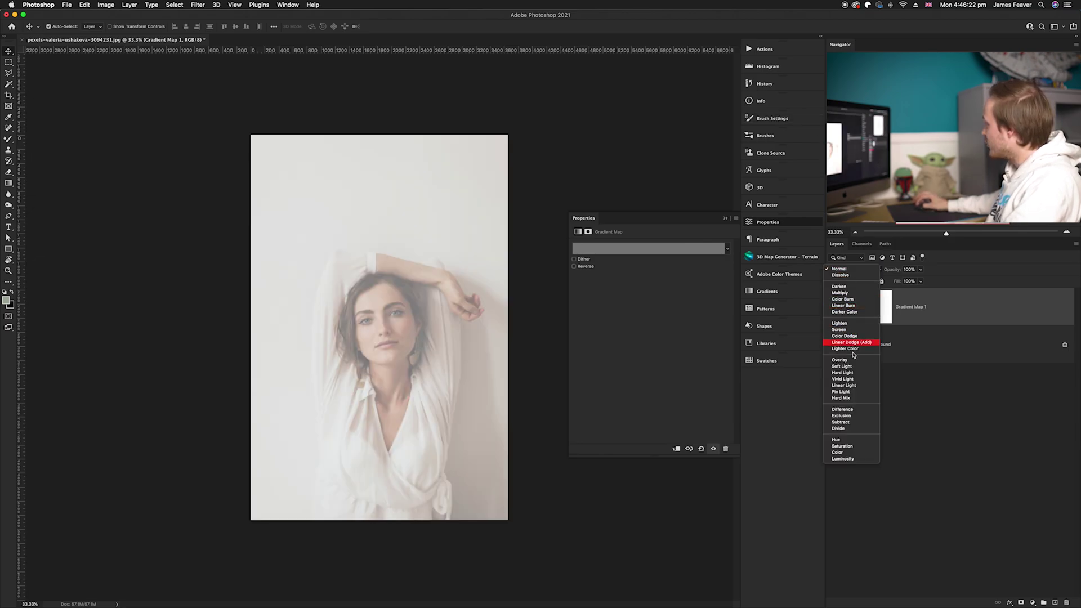
{"action": "left_click", "coordinate": [845, 361]}
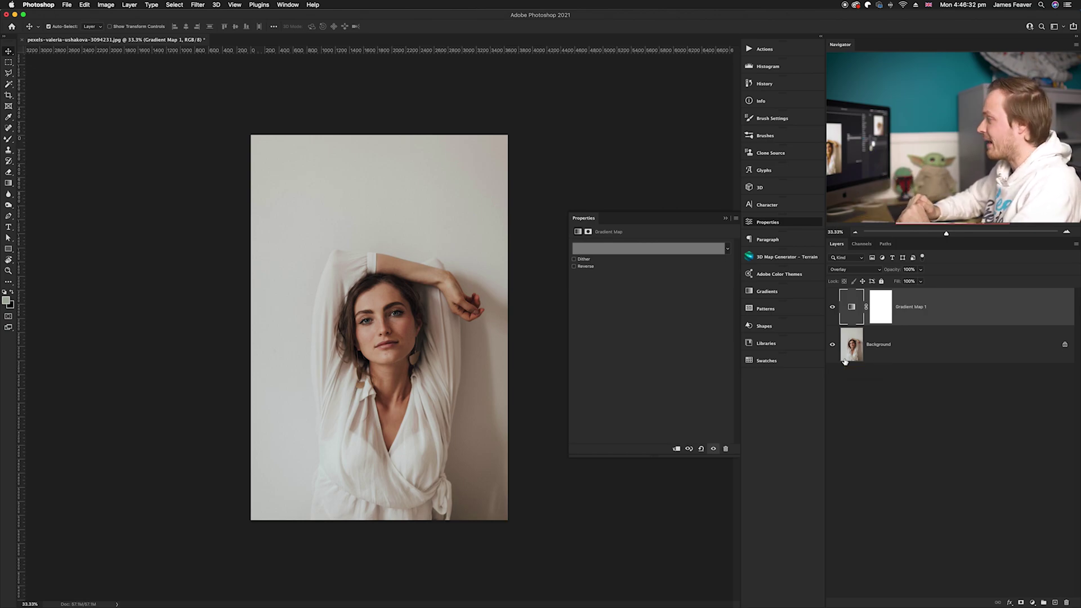
{"action": "left_click", "coordinate": [657, 251]}
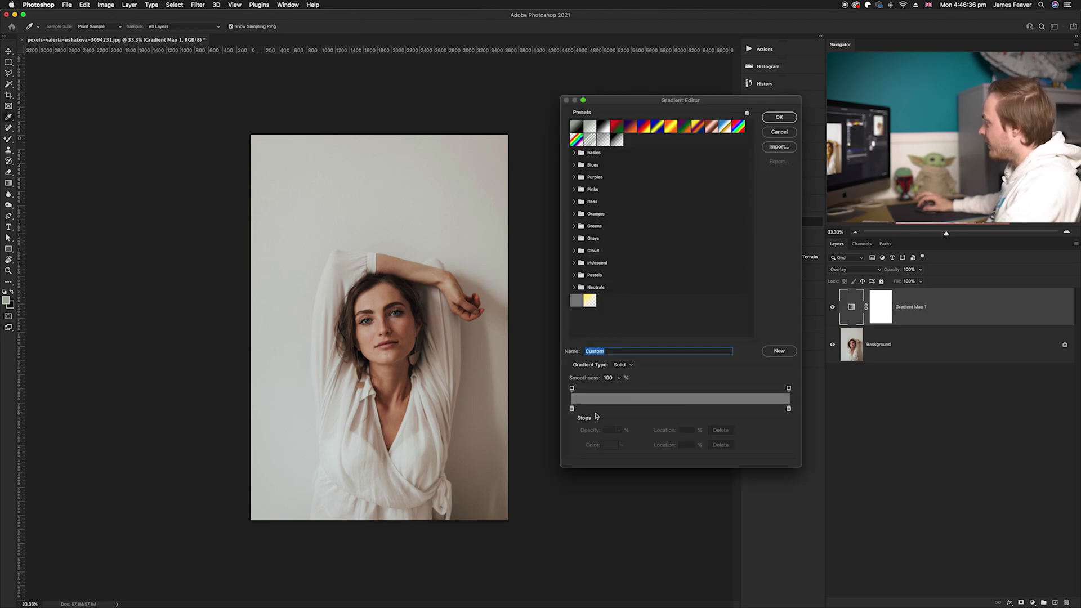
Give the gradient's left stop a saturated, bright purple with hue 285 (#681182)
{"action": "left_click", "coordinate": [572, 409]}
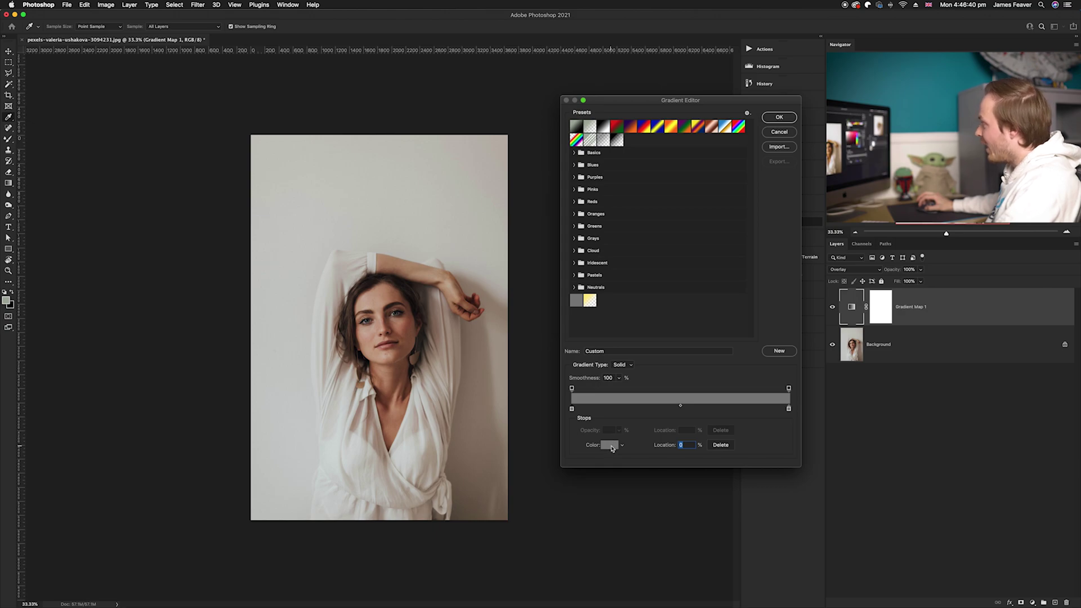
{"action": "left_click", "coordinate": [612, 448]}
{"action": "left_click_drag", "start_coordinate": [686, 180], "coordinate": [581, 170]}
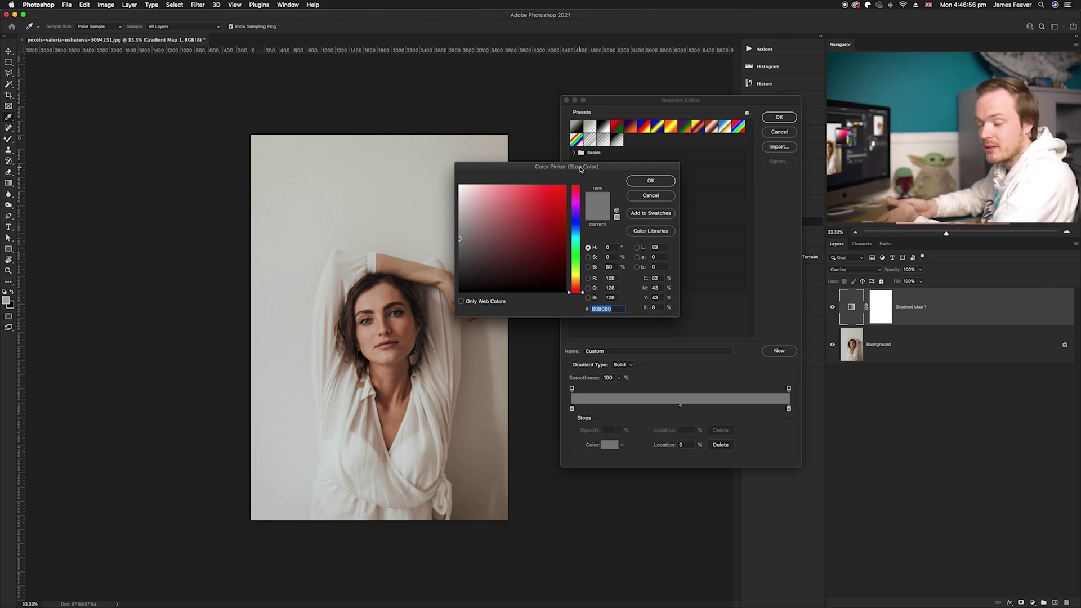
{"action": "left_click_drag", "start_coordinate": [580, 290], "coordinate": [587, 209]}
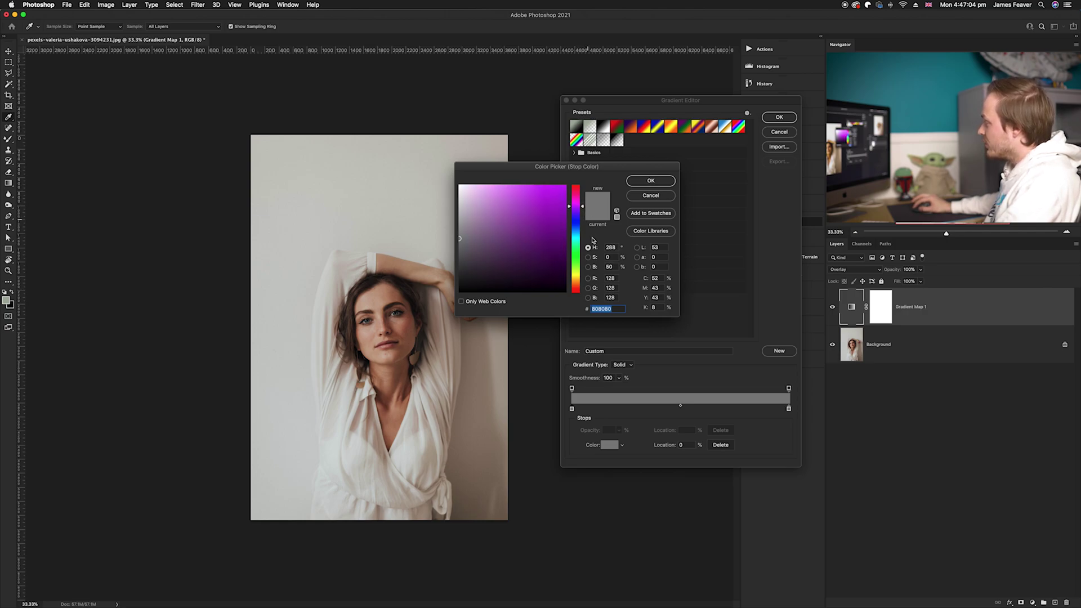
{"action": "left_click", "coordinate": [611, 247]}
{"action": "type", "text": "285"}
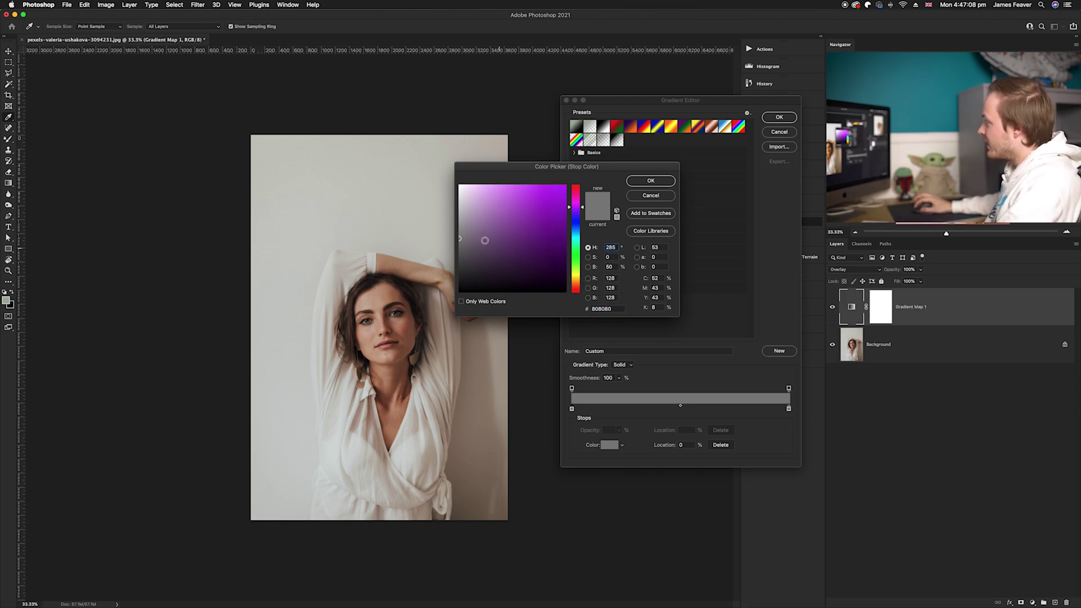
{"action": "left_click", "coordinate": [479, 238]}
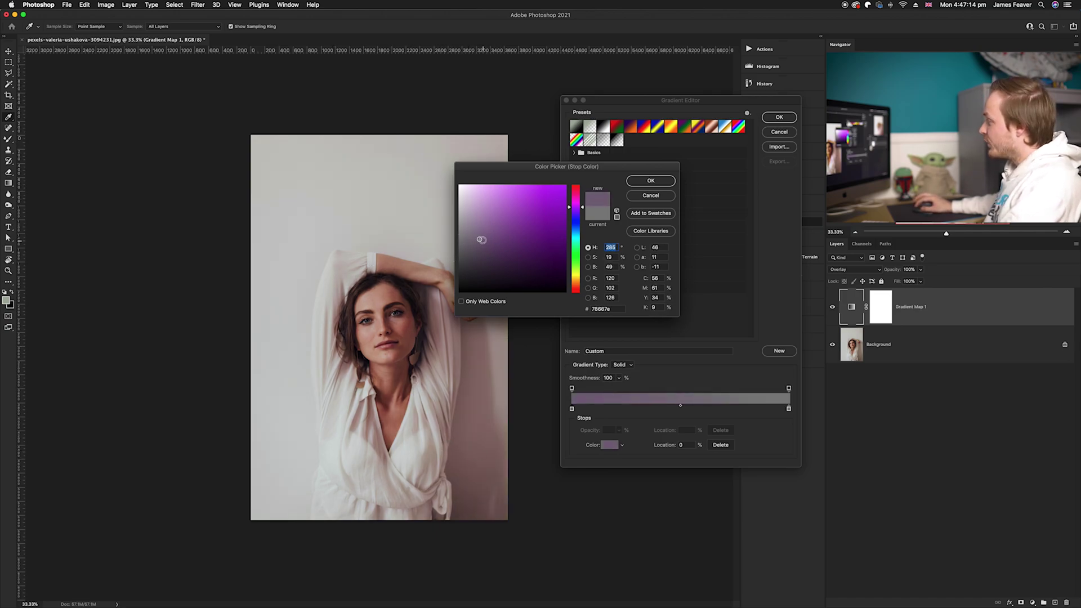
{"action": "left_click_drag", "start_coordinate": [480, 239], "coordinate": [552, 237]}
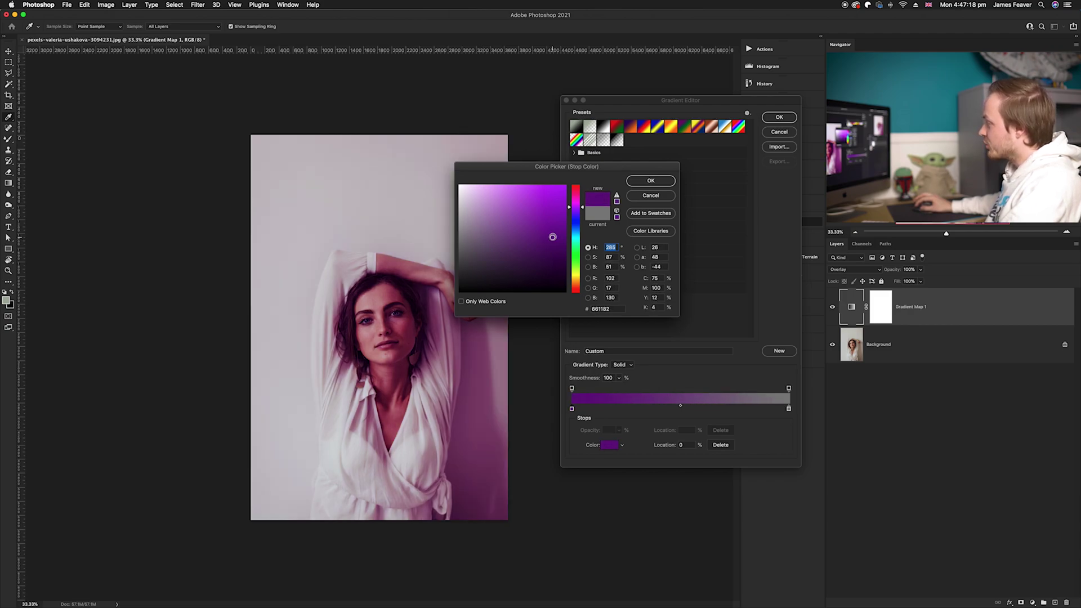
{"action": "mouse_move", "coordinate": [552, 236]}
{"action": "left_mouse_down"}
{"action": "mouse_move", "coordinate": [552, 198]}
{"action": "mouse_move", "coordinate": [552, 276]}
{"action": "mouse_move", "coordinate": [533, 203]}
{"action": "mouse_move", "coordinate": [510, 220]}
{"action": "mouse_move", "coordinate": [513, 202]}
{"action": "mouse_move", "coordinate": [501, 205]}
{"action": "mouse_move", "coordinate": [519, 207]}
{"action": "left_mouse_up"}
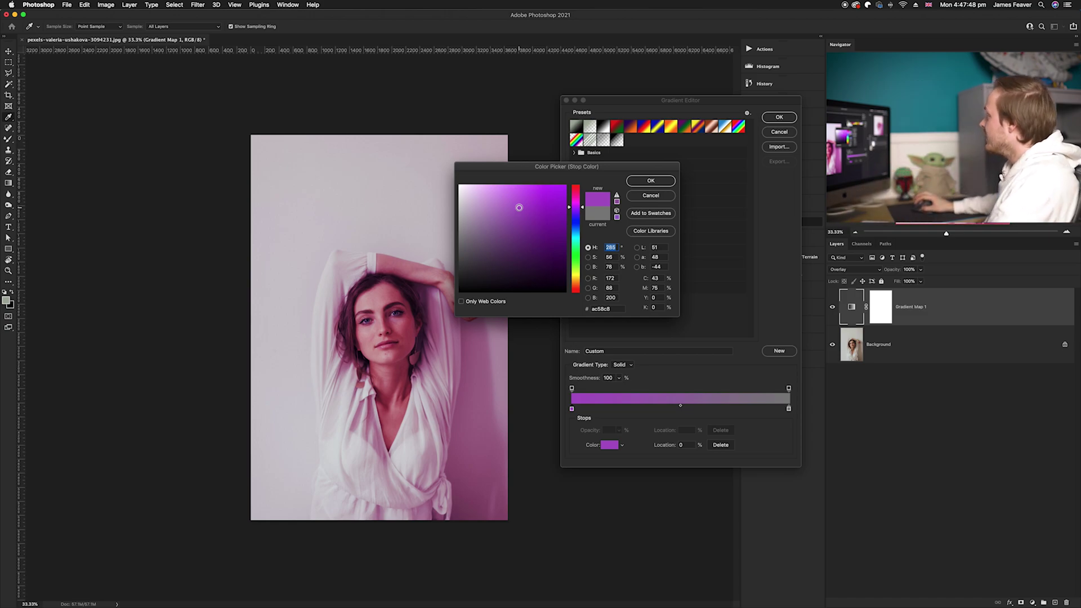
Confirm the purple, then give the right stop a soft light orange (#e4b17a)
{"action": "left_click", "coordinate": [663, 183]}
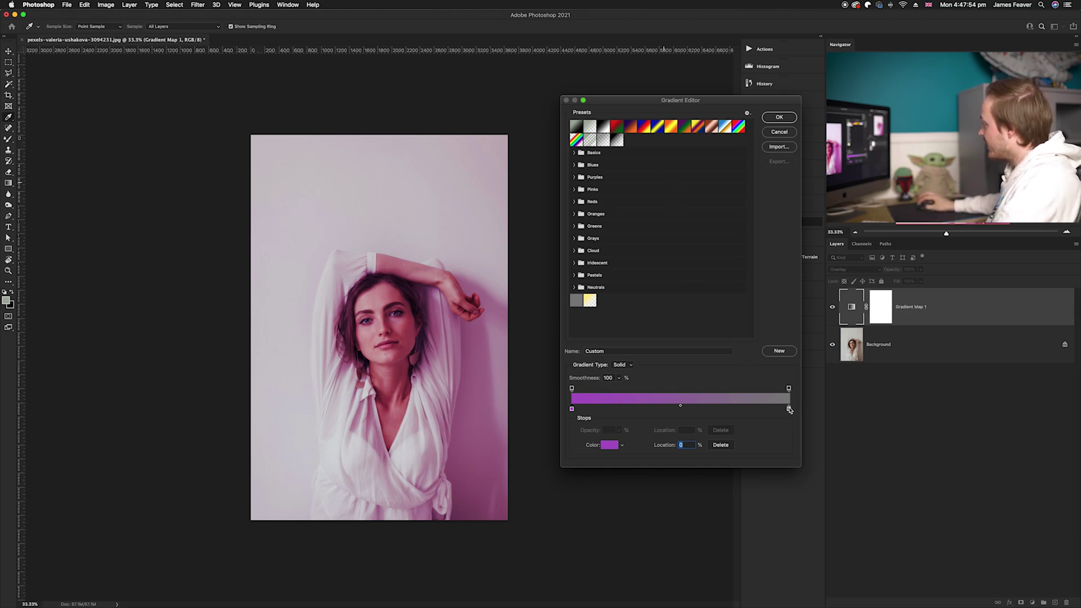
{"action": "left_click", "coordinate": [789, 409]}
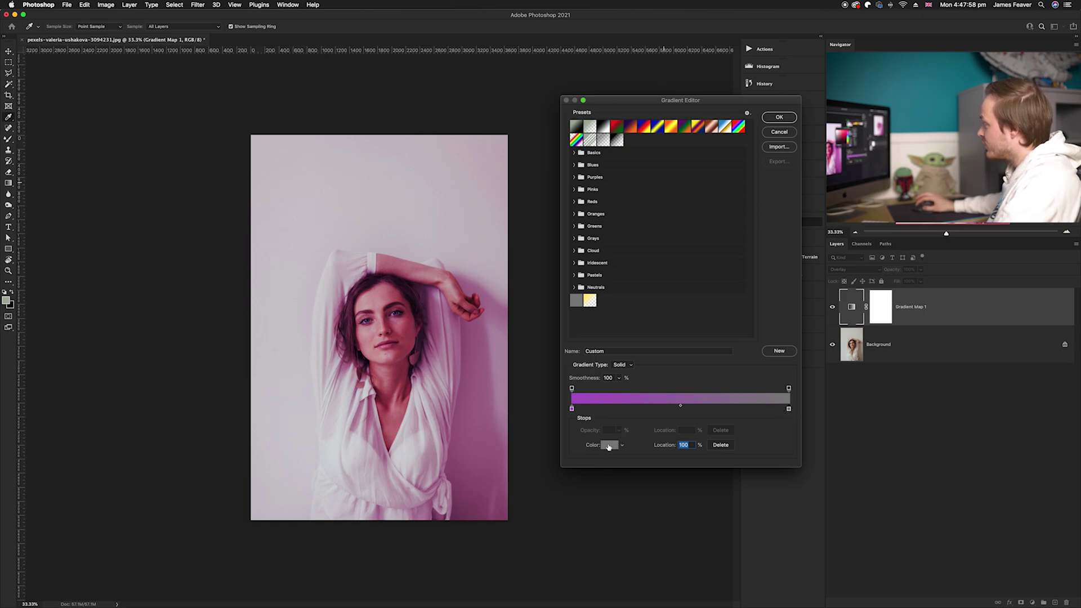
{"action": "left_click", "coordinate": [608, 445]}
{"action": "left_click_drag", "start_coordinate": [532, 171], "coordinate": [503, 177]}
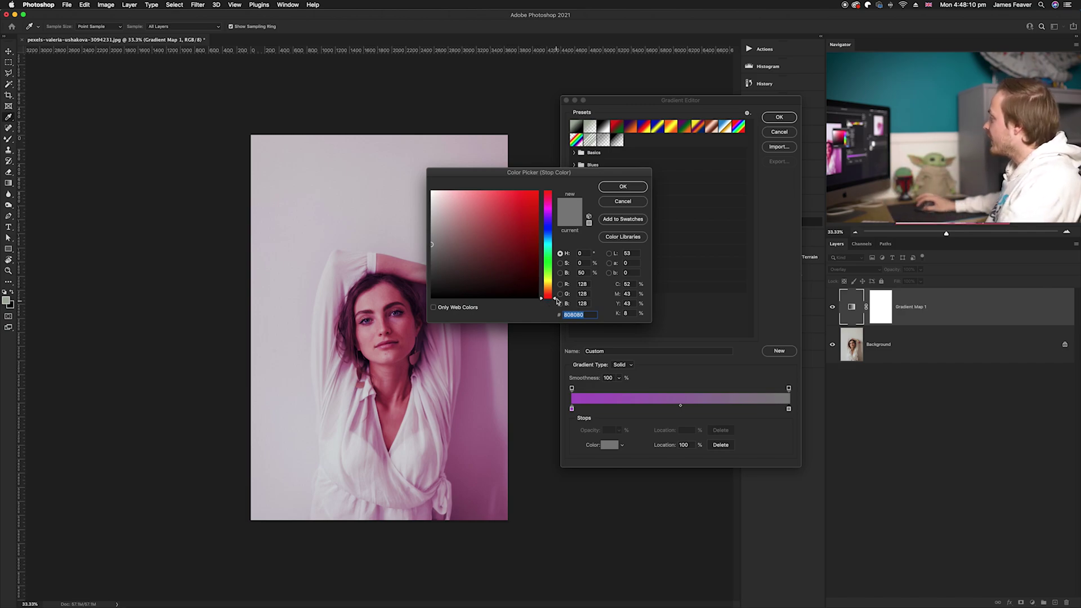
{"action": "left_click_drag", "start_coordinate": [554, 300], "coordinate": [555, 290]}
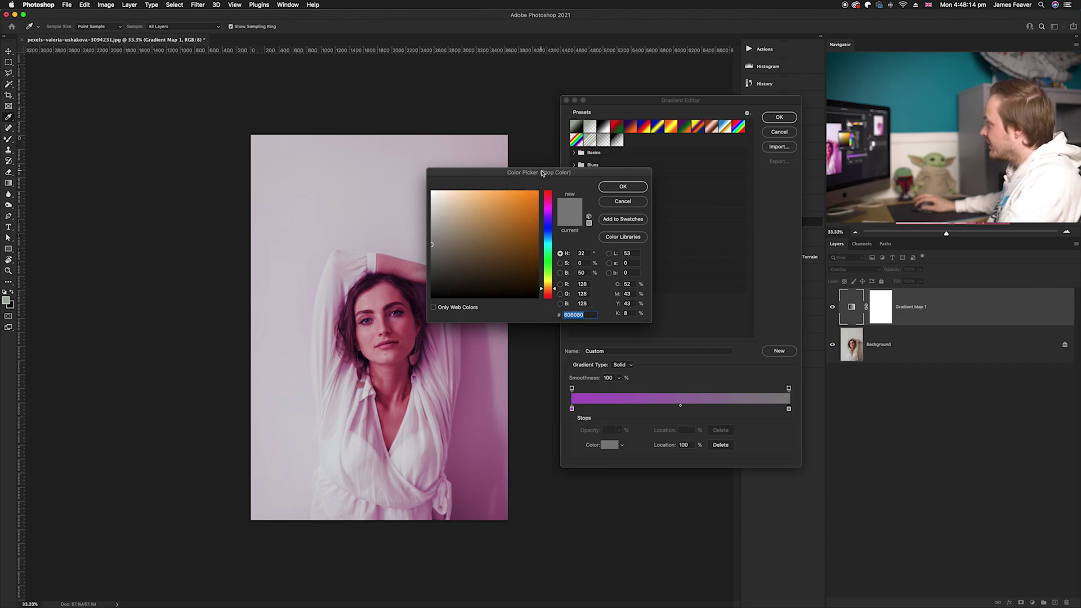
{"action": "left_click_drag", "start_coordinate": [543, 174], "coordinate": [602, 192]}
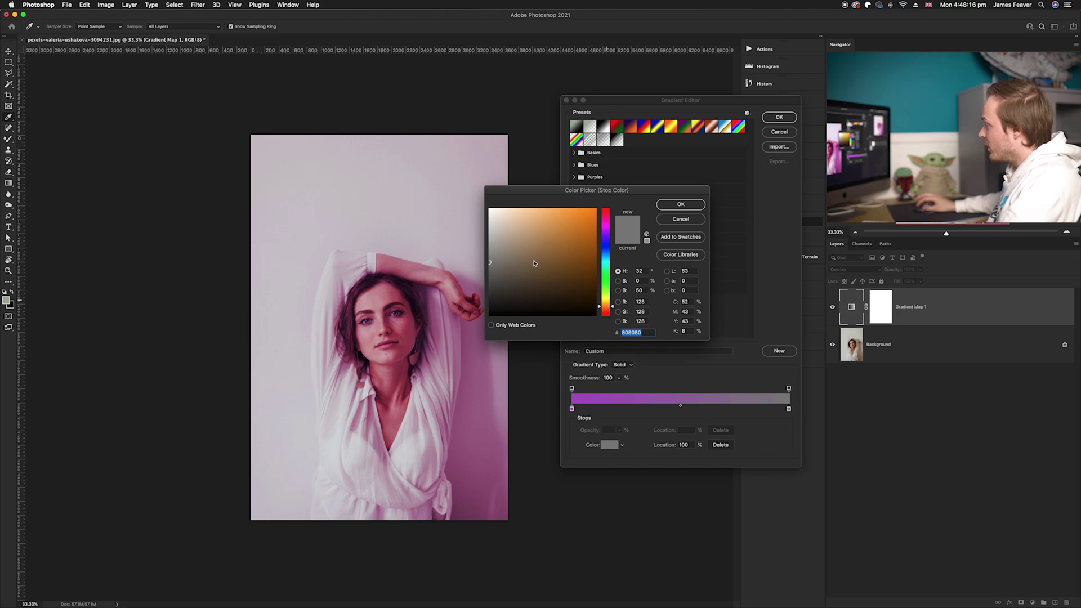
{"action": "left_click_drag", "start_coordinate": [492, 263], "coordinate": [543, 241]}
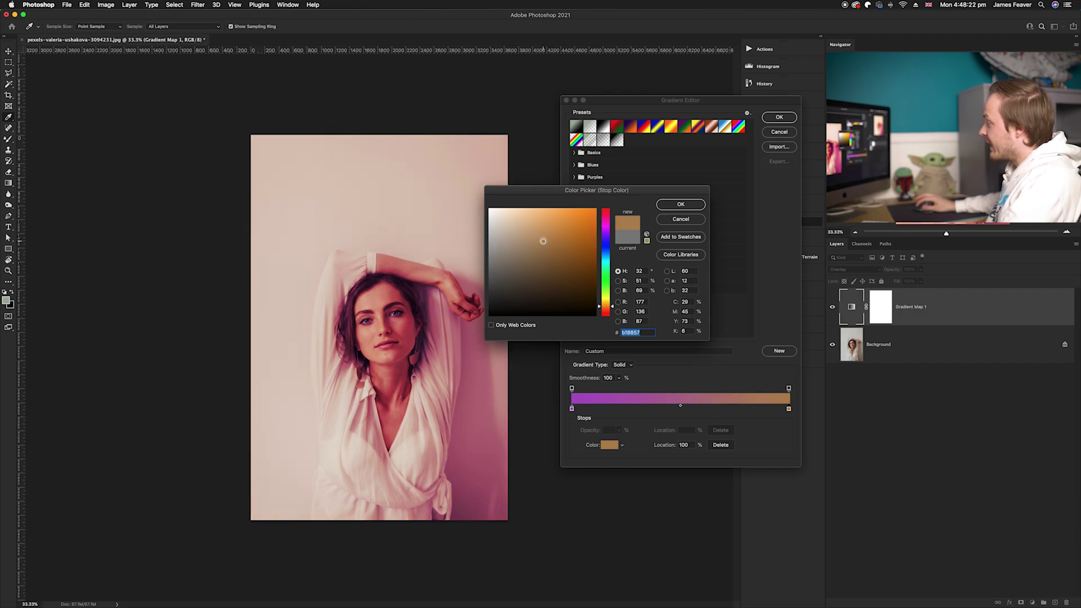
{"action": "left_click_drag", "start_coordinate": [546, 242], "coordinate": [558, 221]}
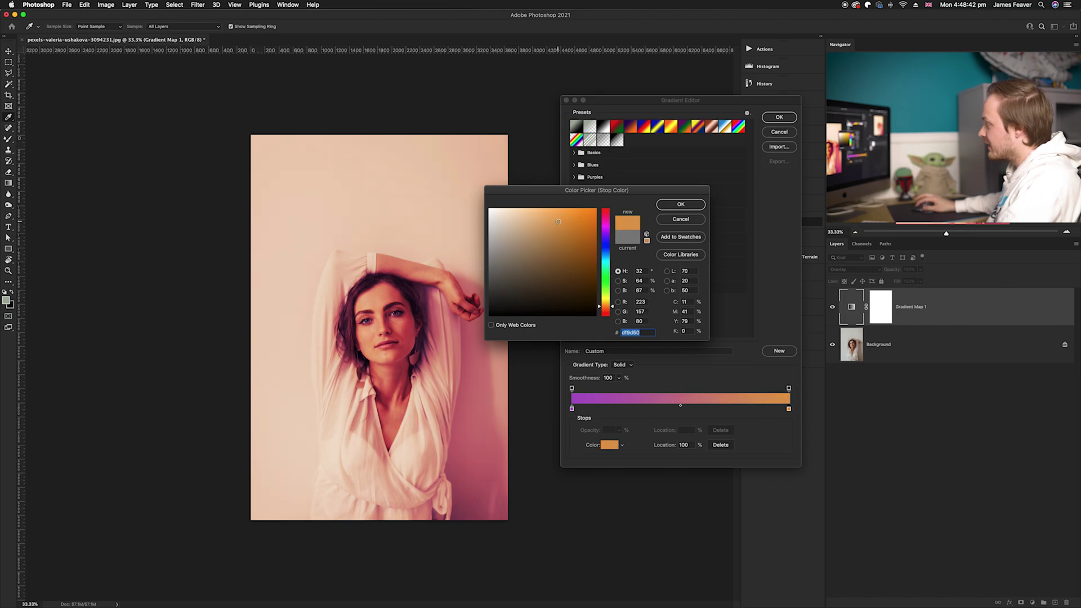
{"action": "left_click_drag", "start_coordinate": [612, 307], "coordinate": [612, 308]}
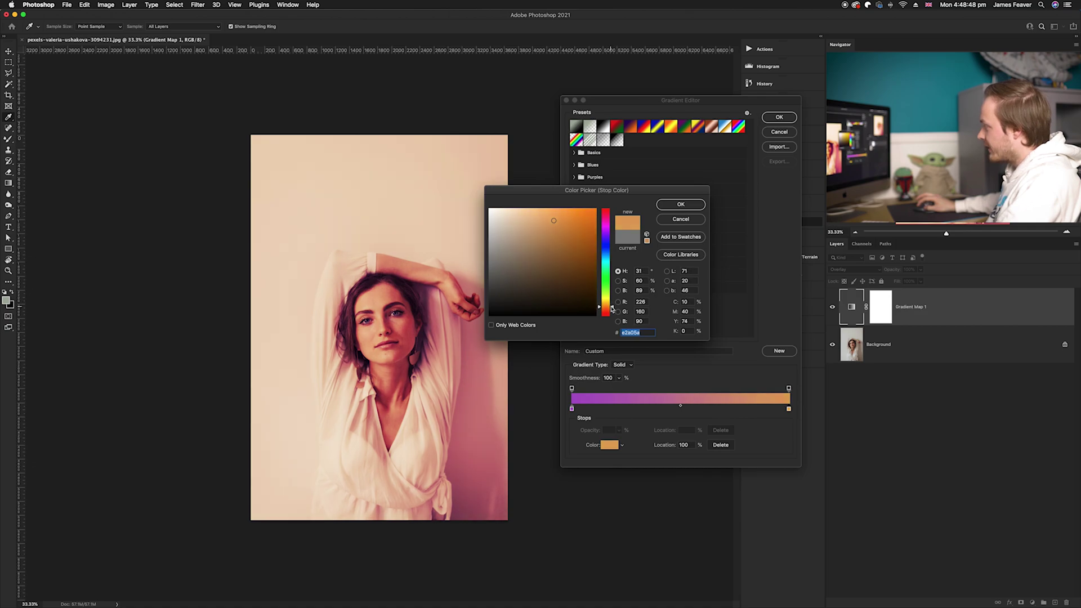
{"action": "mouse_move", "coordinate": [544, 222]}
{"action": "left_mouse_down"}
{"action": "mouse_move", "coordinate": [526, 216]}
{"action": "mouse_move", "coordinate": [539, 221]}
{"action": "left_mouse_up"}
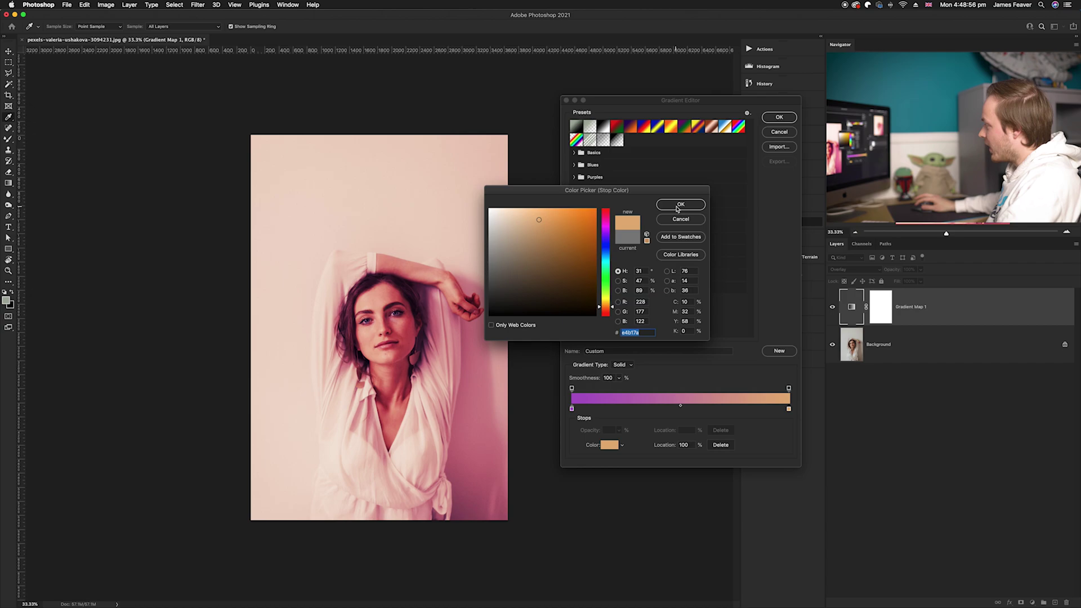
Accept the orange and place the purple-to-orange midpoint at 45%, then apply the gradient
{"action": "left_click", "coordinate": [679, 205]}
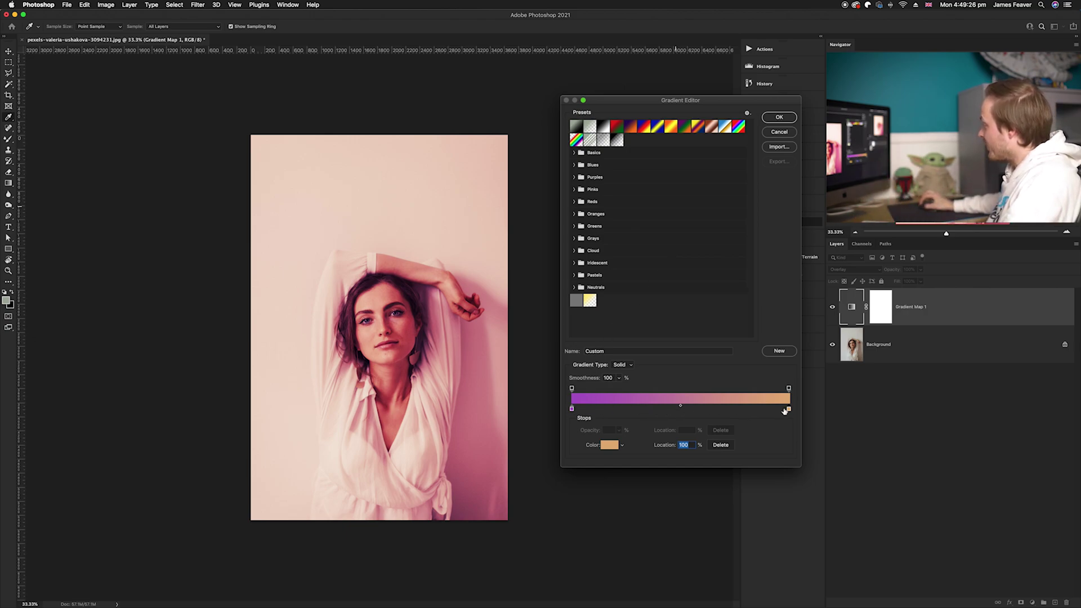
{"action": "mouse_move", "coordinate": [682, 408]}
{"action": "left_mouse_down"}
{"action": "mouse_move", "coordinate": [738, 408]}
{"action": "mouse_move", "coordinate": [623, 409]}
{"action": "mouse_move", "coordinate": [687, 408]}
{"action": "left_mouse_up"}
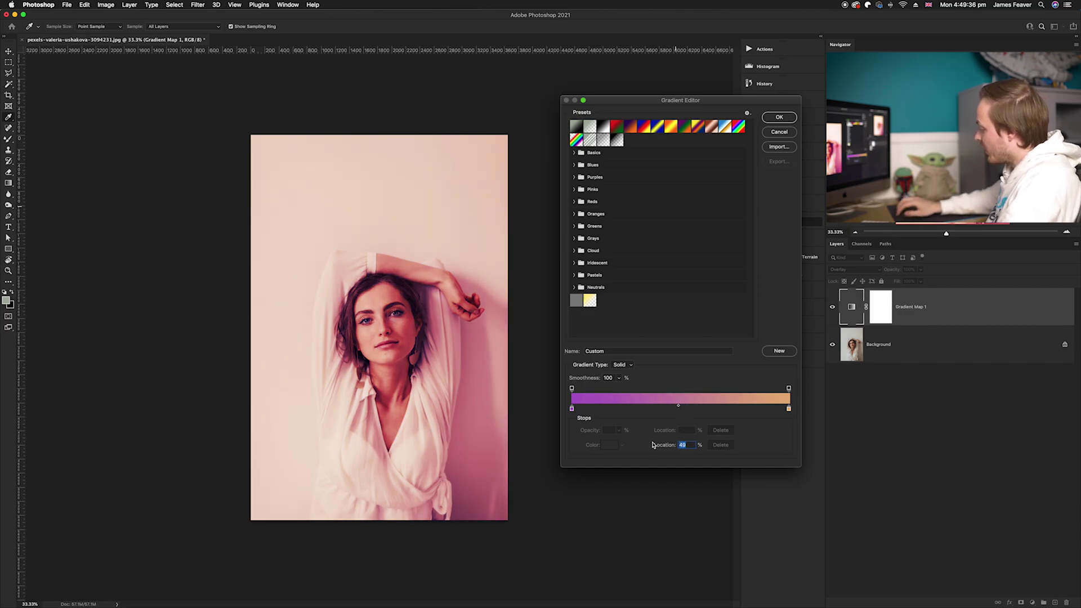
{"action": "type", "text": "45"}
{"action": "key", "text": "Return"}
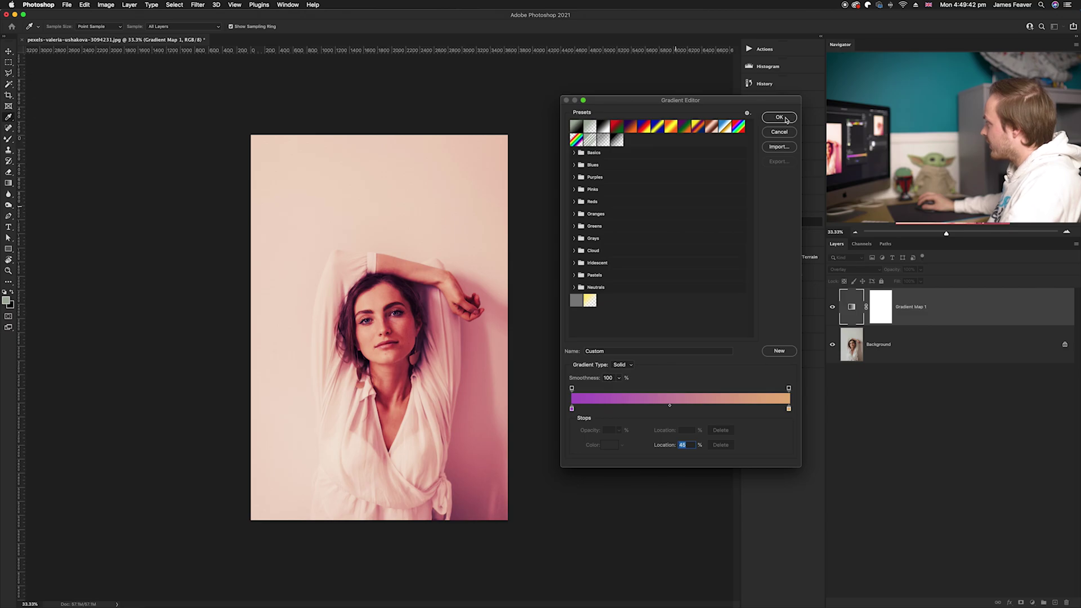
{"action": "left_click", "coordinate": [780, 117]}
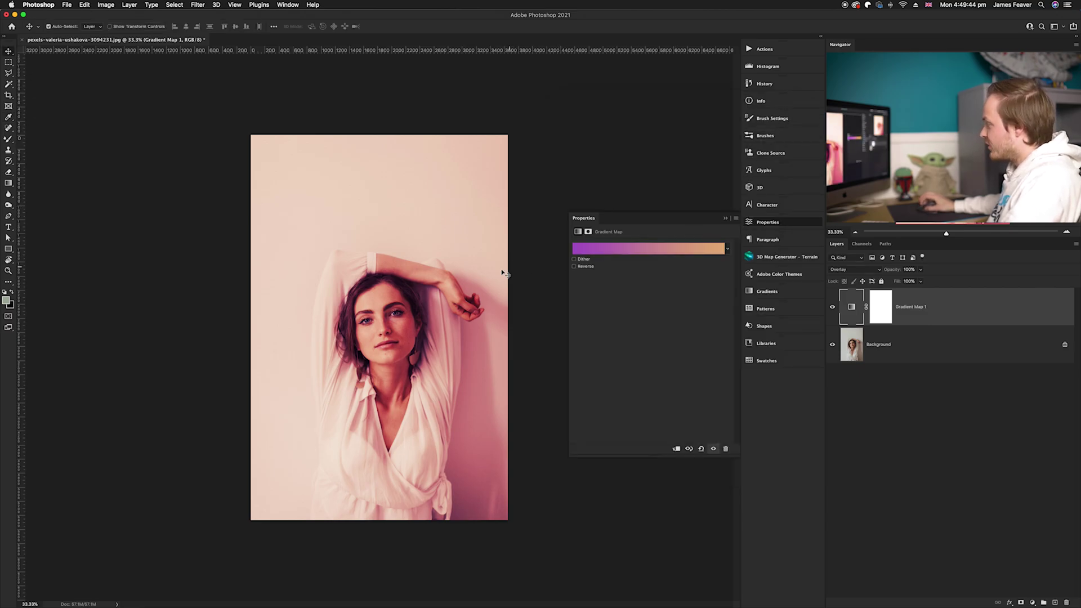
Zoom into the face and toggle Gradient Map 1 off and on to compare
{"action": "scroll", "coordinate": [512, 282], "scroll_direction": "up", "scroll_amount": 10}
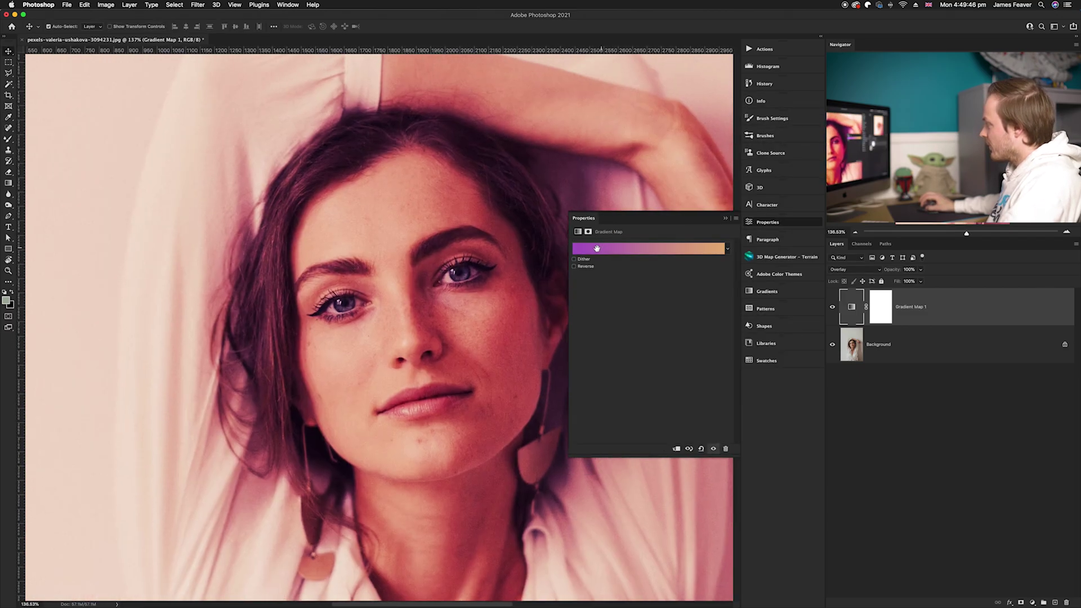
{"action": "left_click", "coordinate": [767, 221]}
{"action": "left_click", "coordinate": [832, 308]}
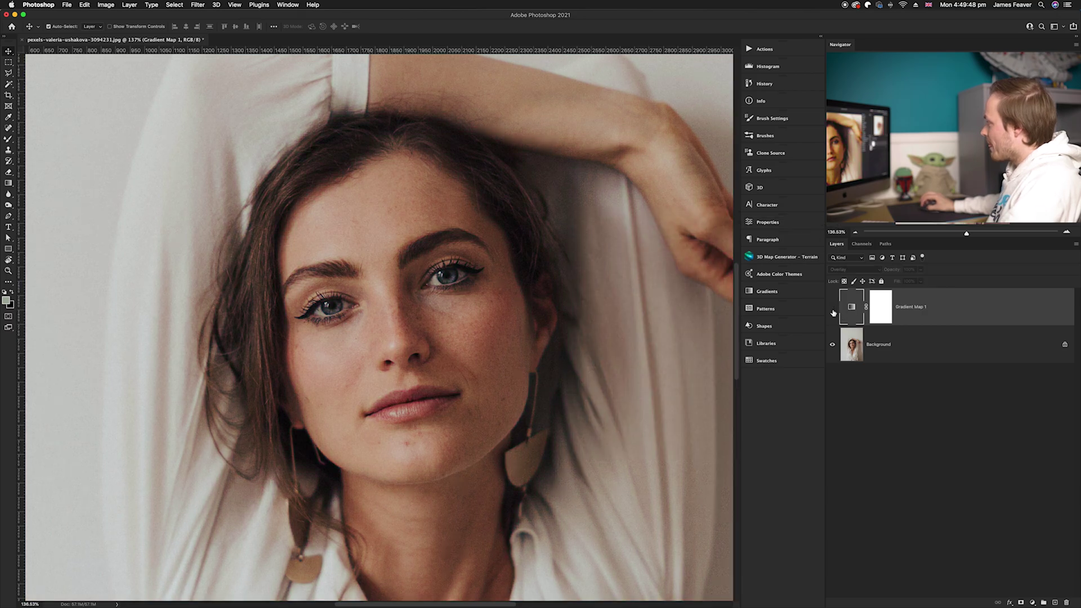
{"action": "left_click", "coordinate": [833, 312]}
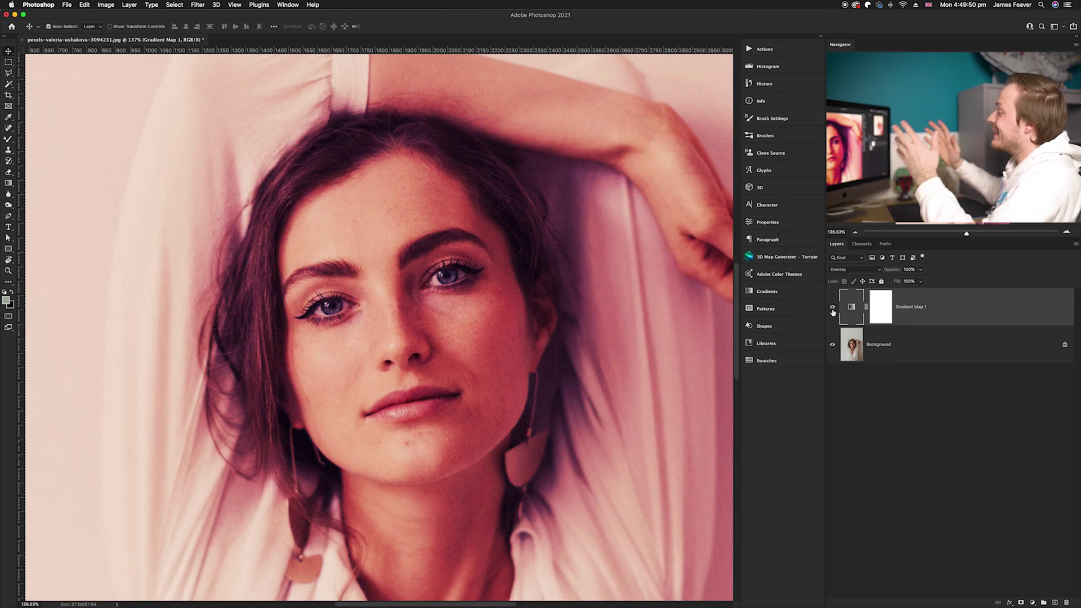